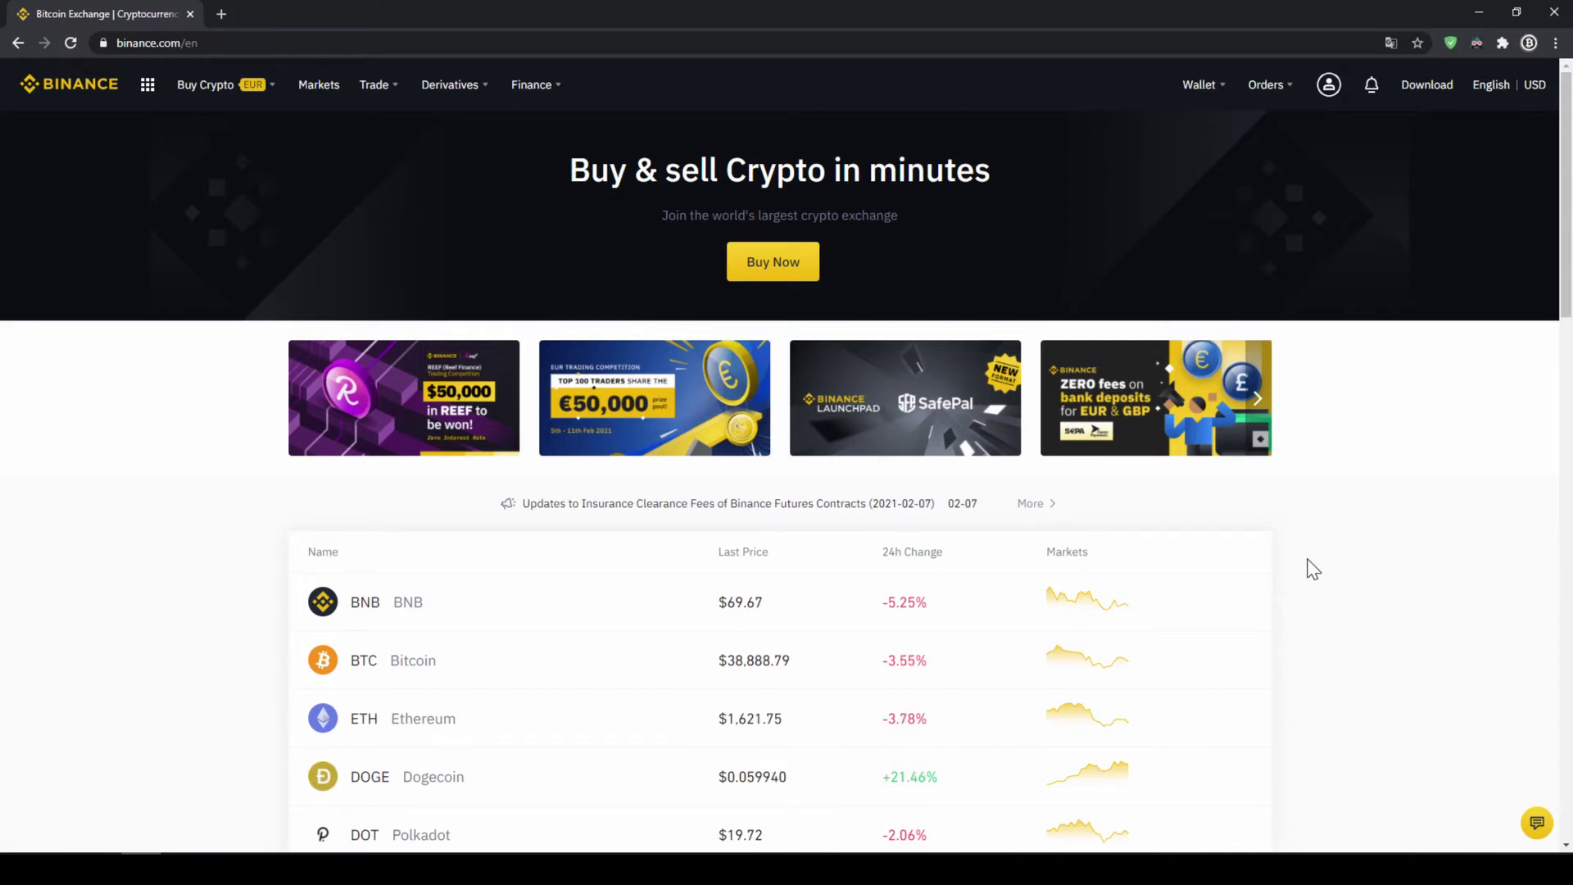
- Open Identification from the profile menu and highlight the Verified status on Basic Info
mouse_move(1329, 84)
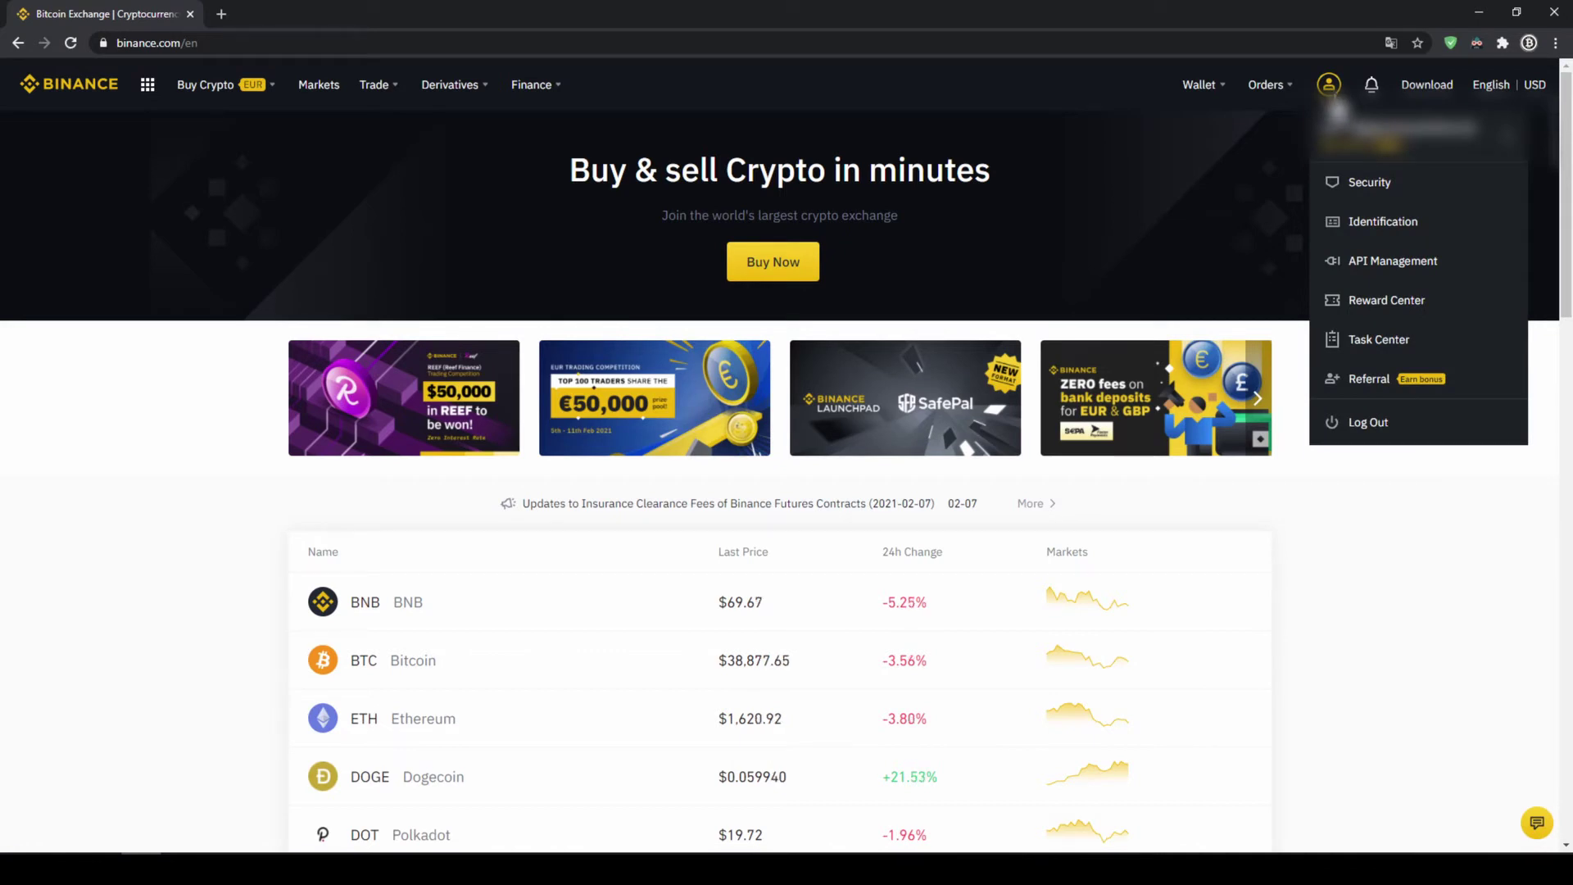
left_click(1379, 232)
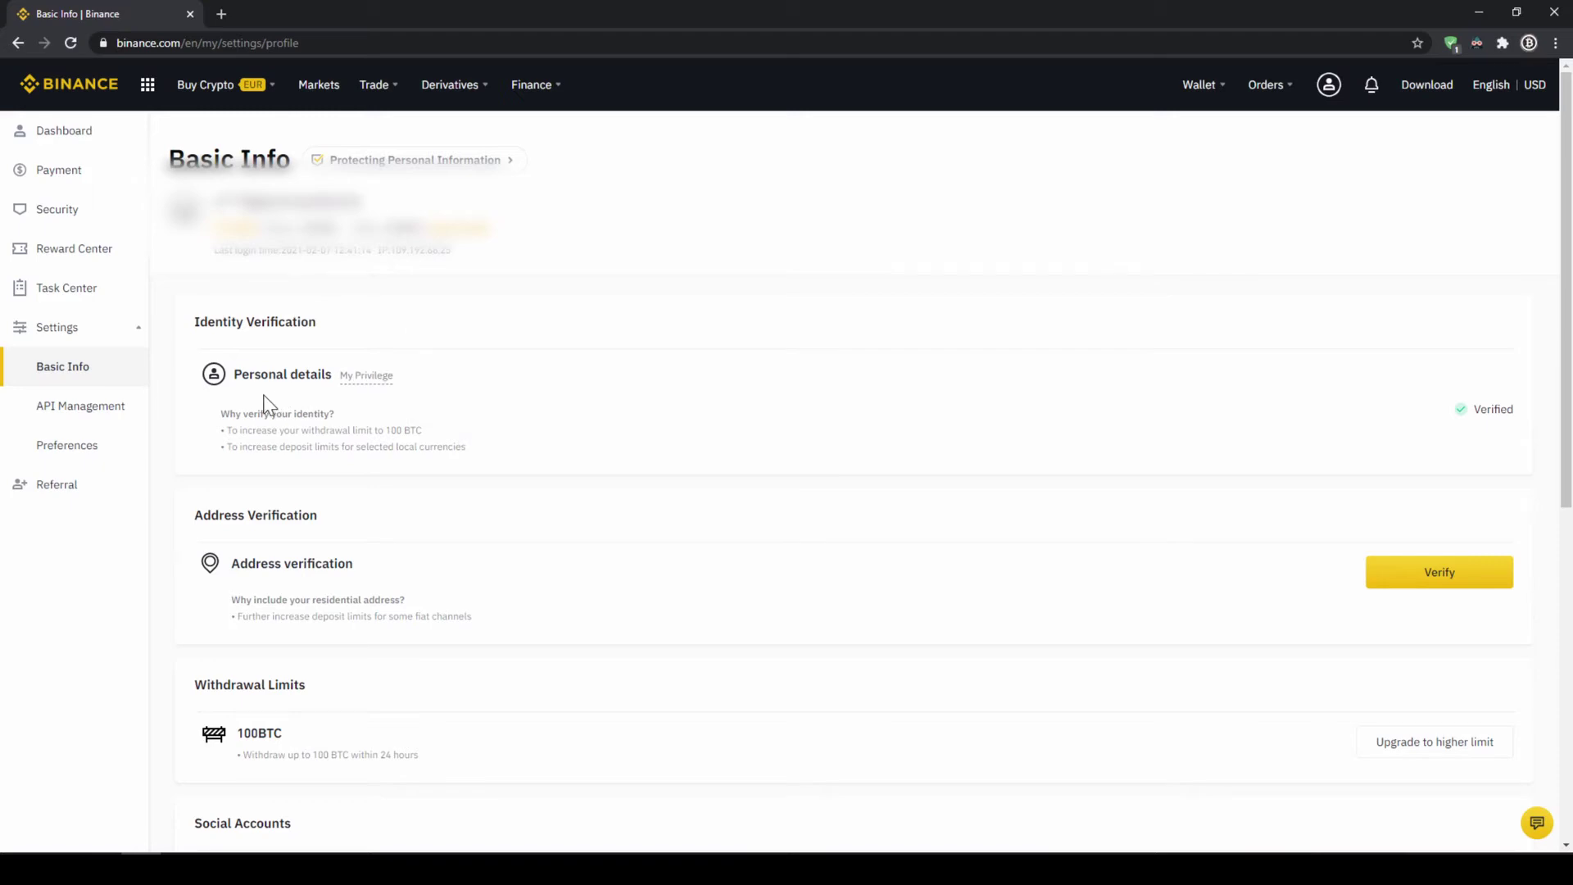
left_click_drag(1442, 416, 1530, 426)
left_click(1532, 426)
- Open the Fiat and Spot wallet and point out its Fiat Balance and Crypto Balance sections
mouse_move(1209, 88)
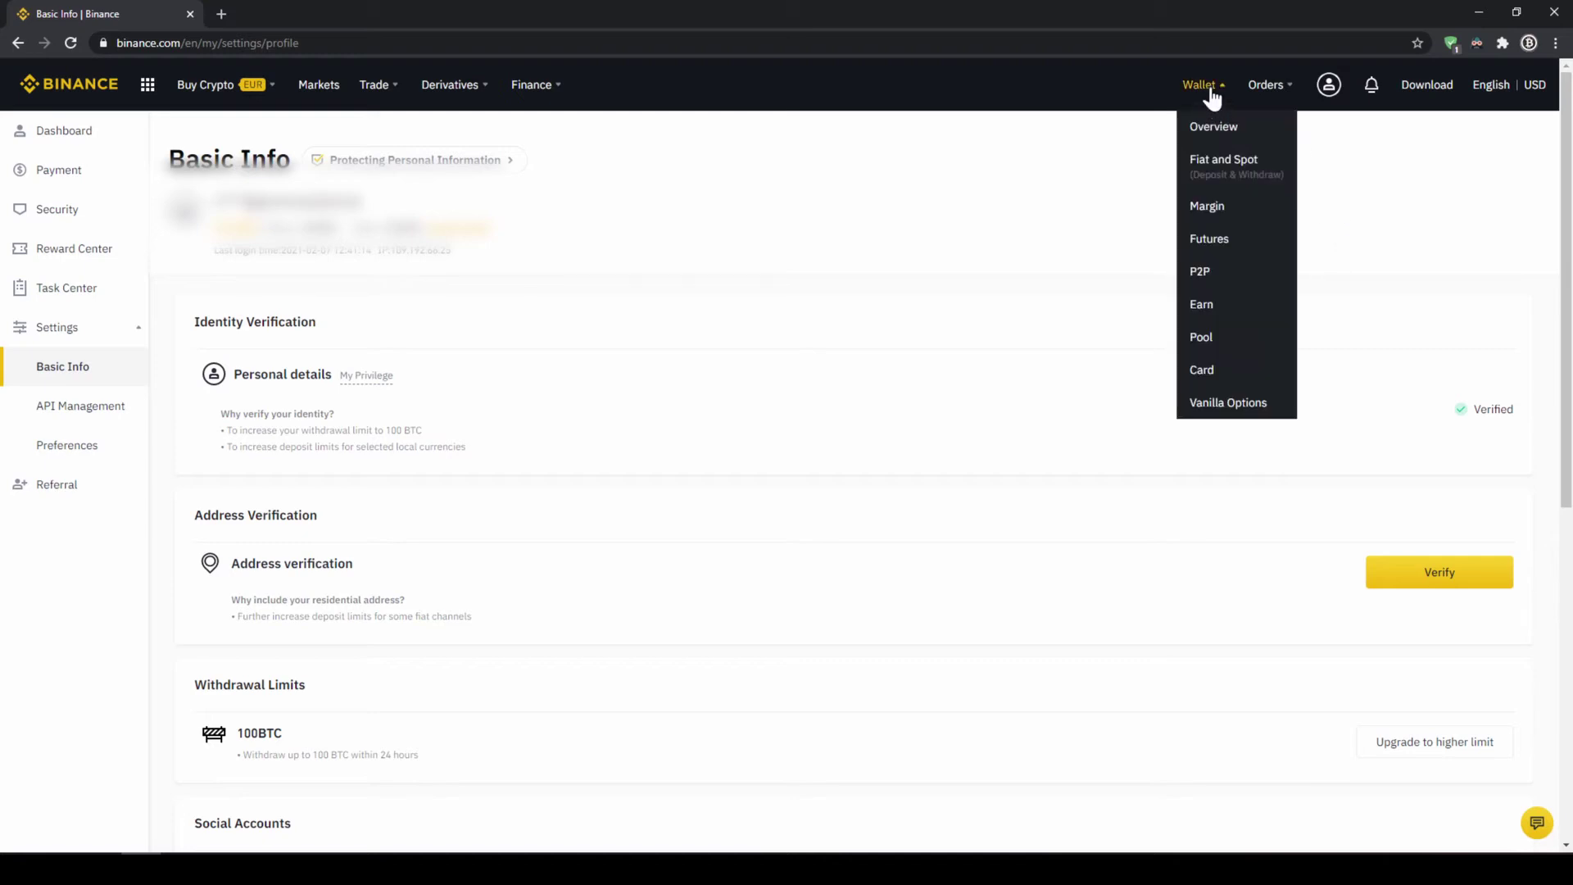
left_click(1231, 182)
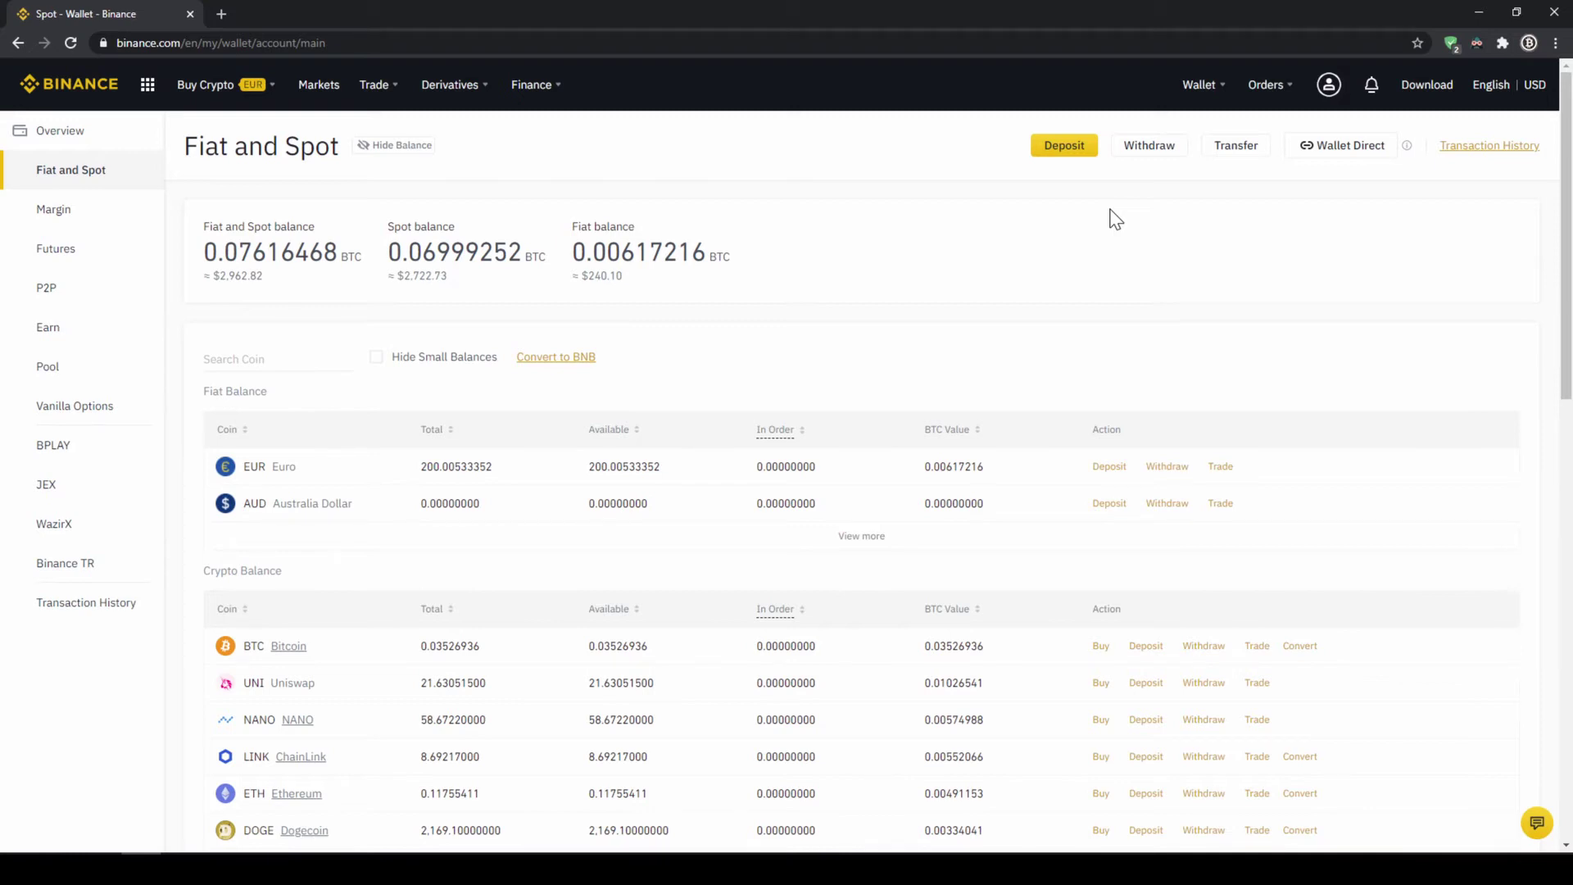
left_click_drag(220, 391, 281, 398)
left_click_drag(221, 571, 310, 583)
left_click(341, 582)
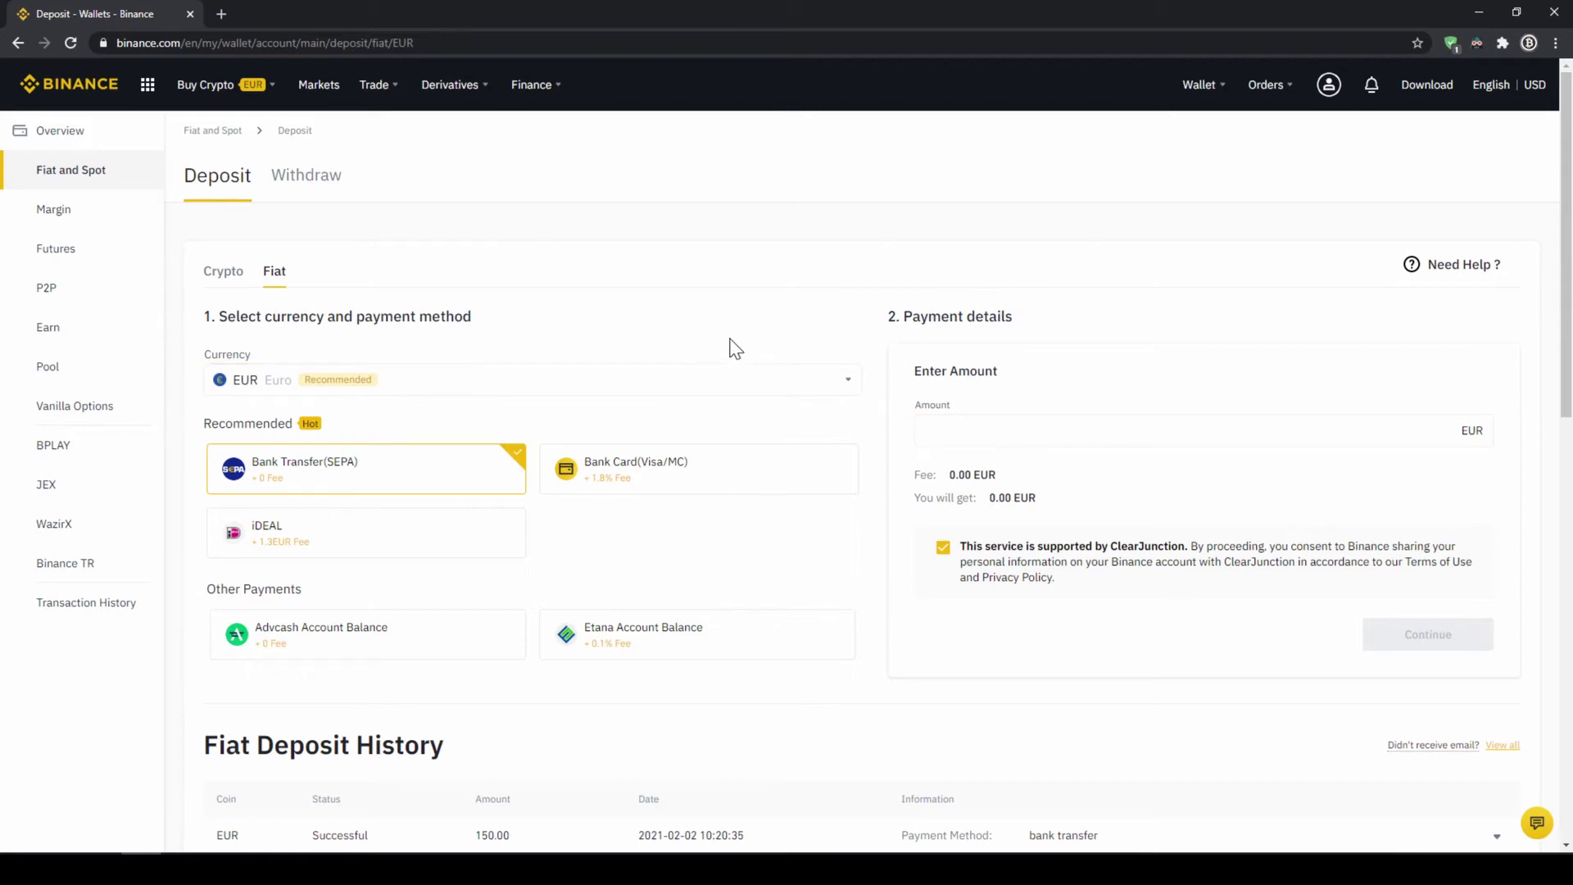
- Switch the deposit currency to USD and back to EUR, then enter an amount of 1000
left_click(685, 376)
scroll(450, 502, "down", 5)
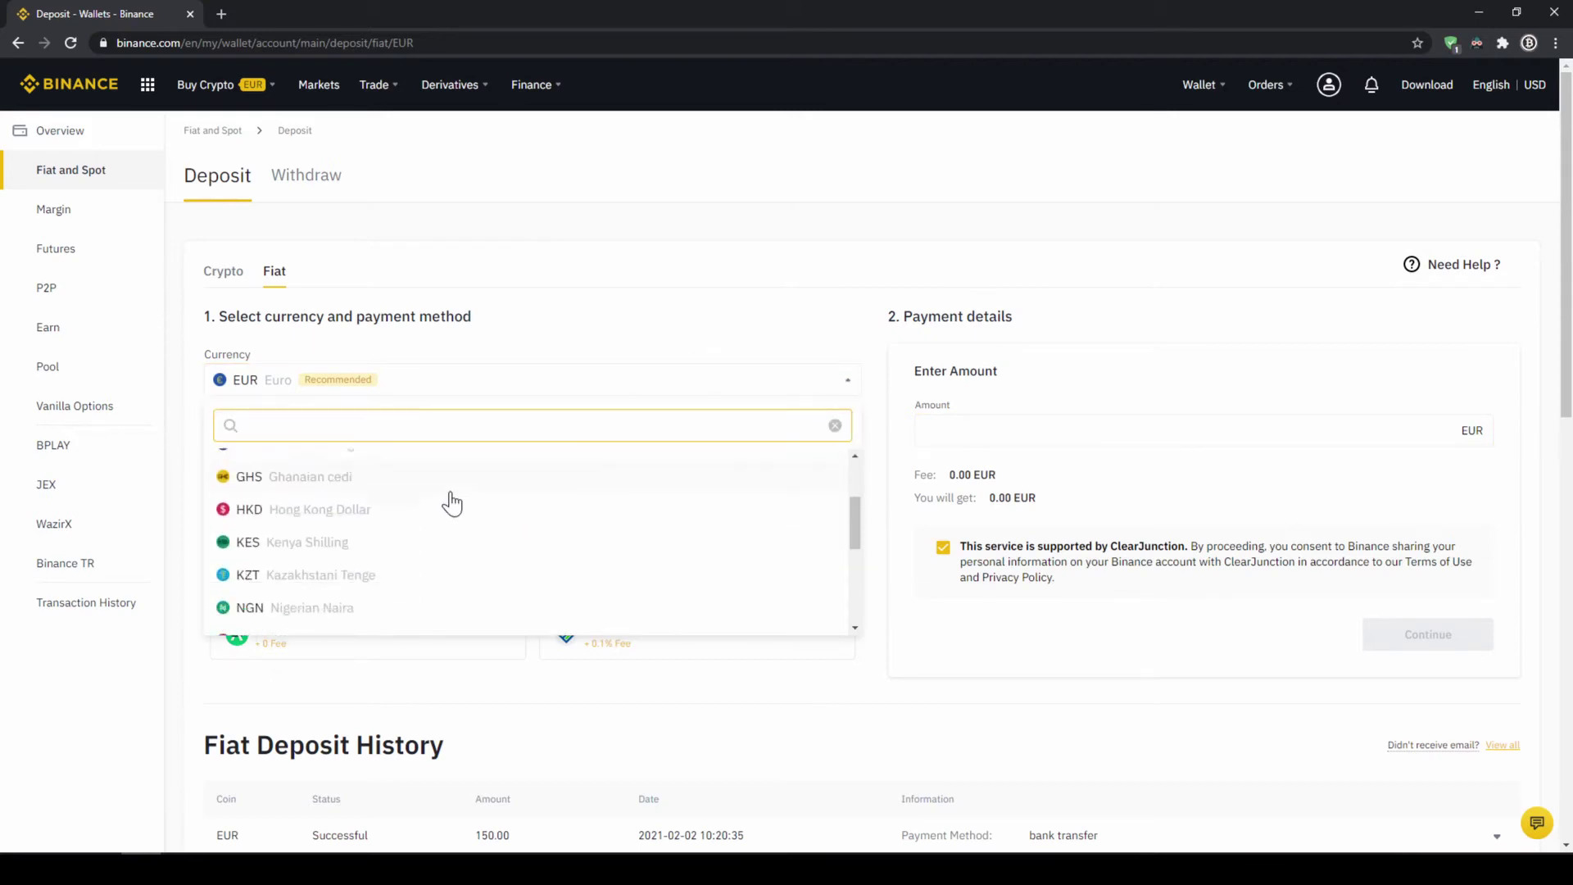
scroll(364, 541, "down", 1)
left_click(322, 582)
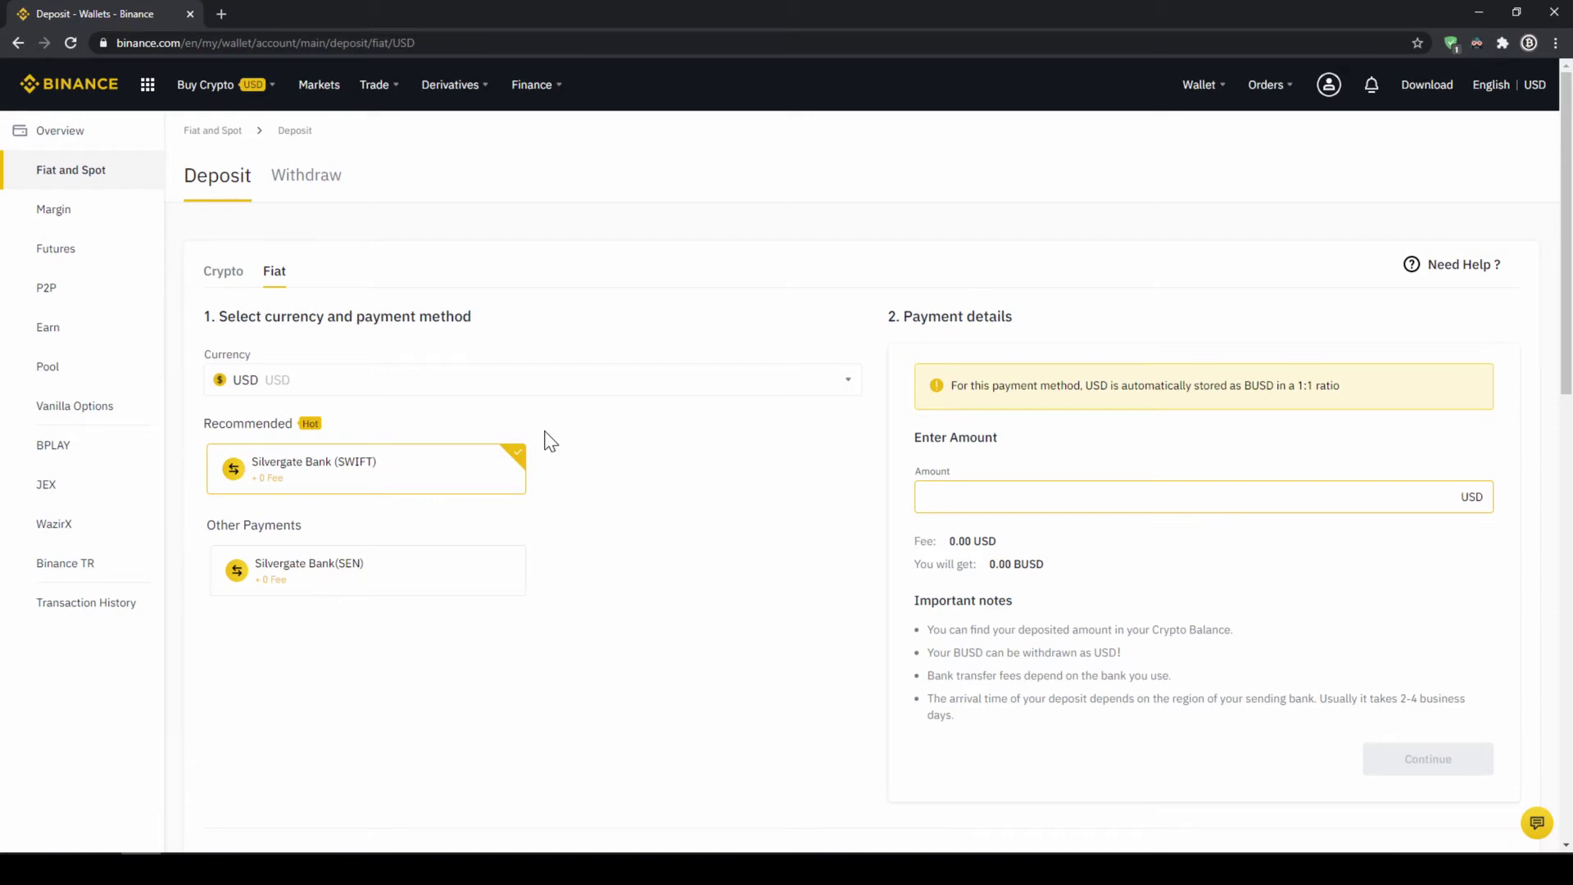
left_click(519, 380)
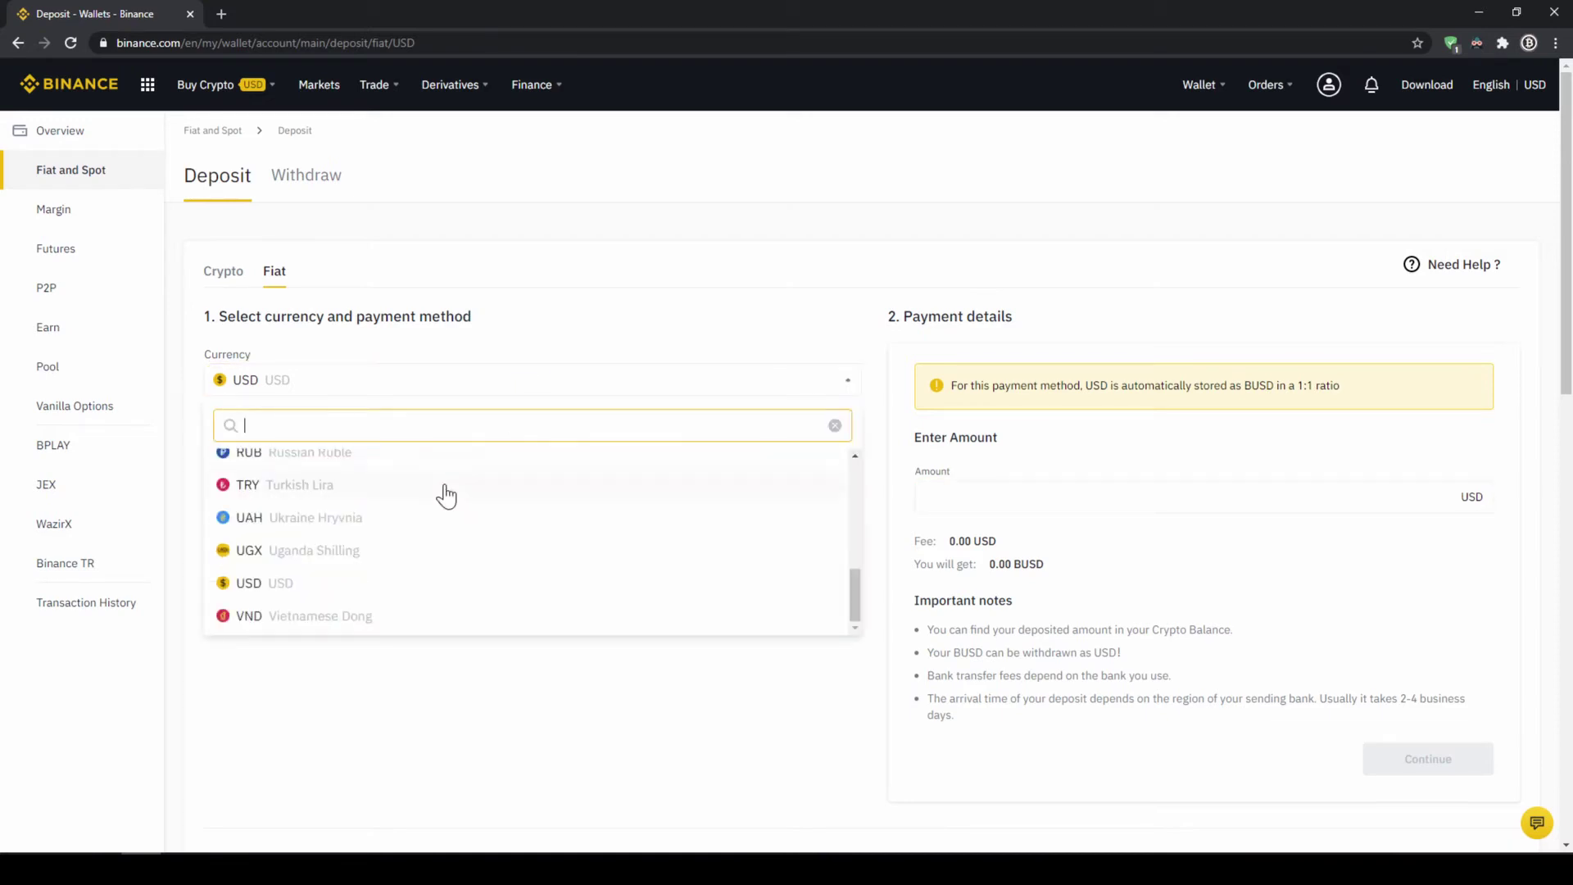
scroll(373, 548, "up", 5)
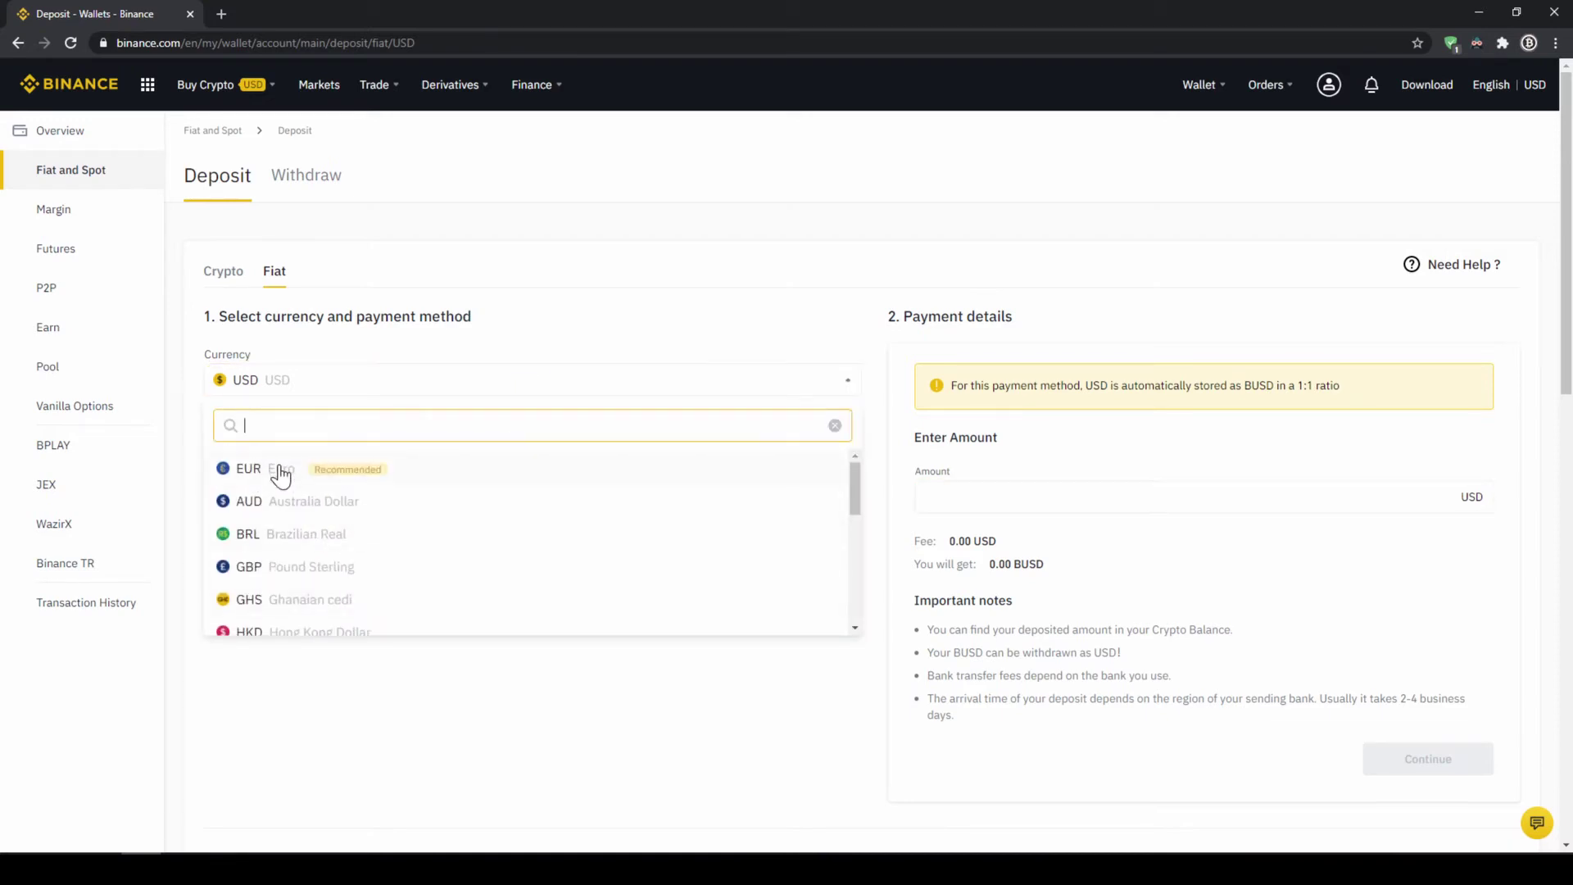
left_click(281, 473)
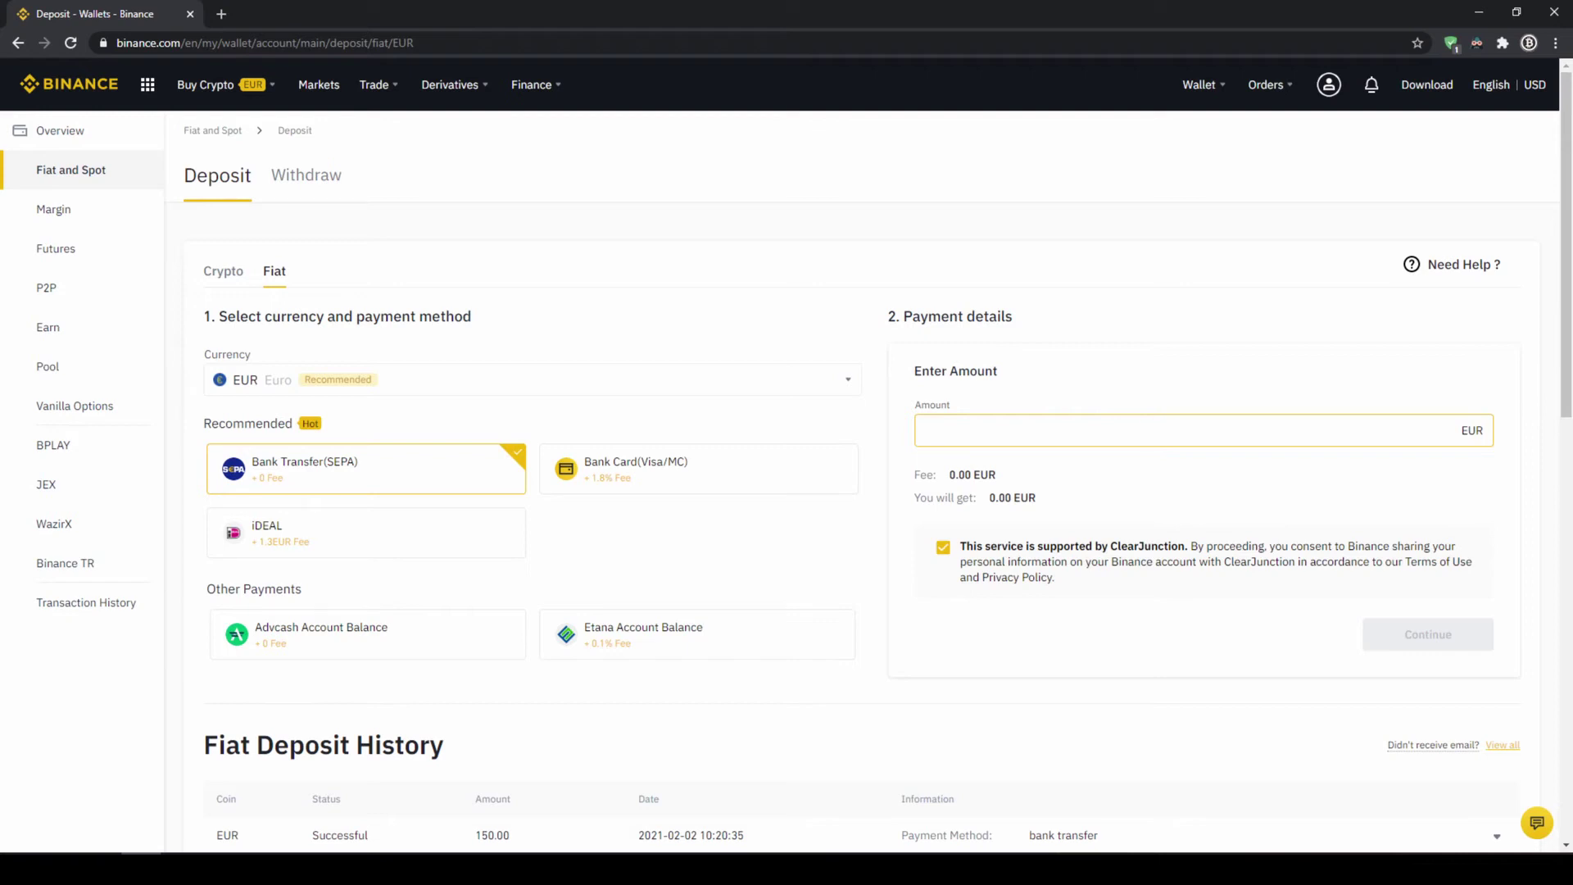
type("100")
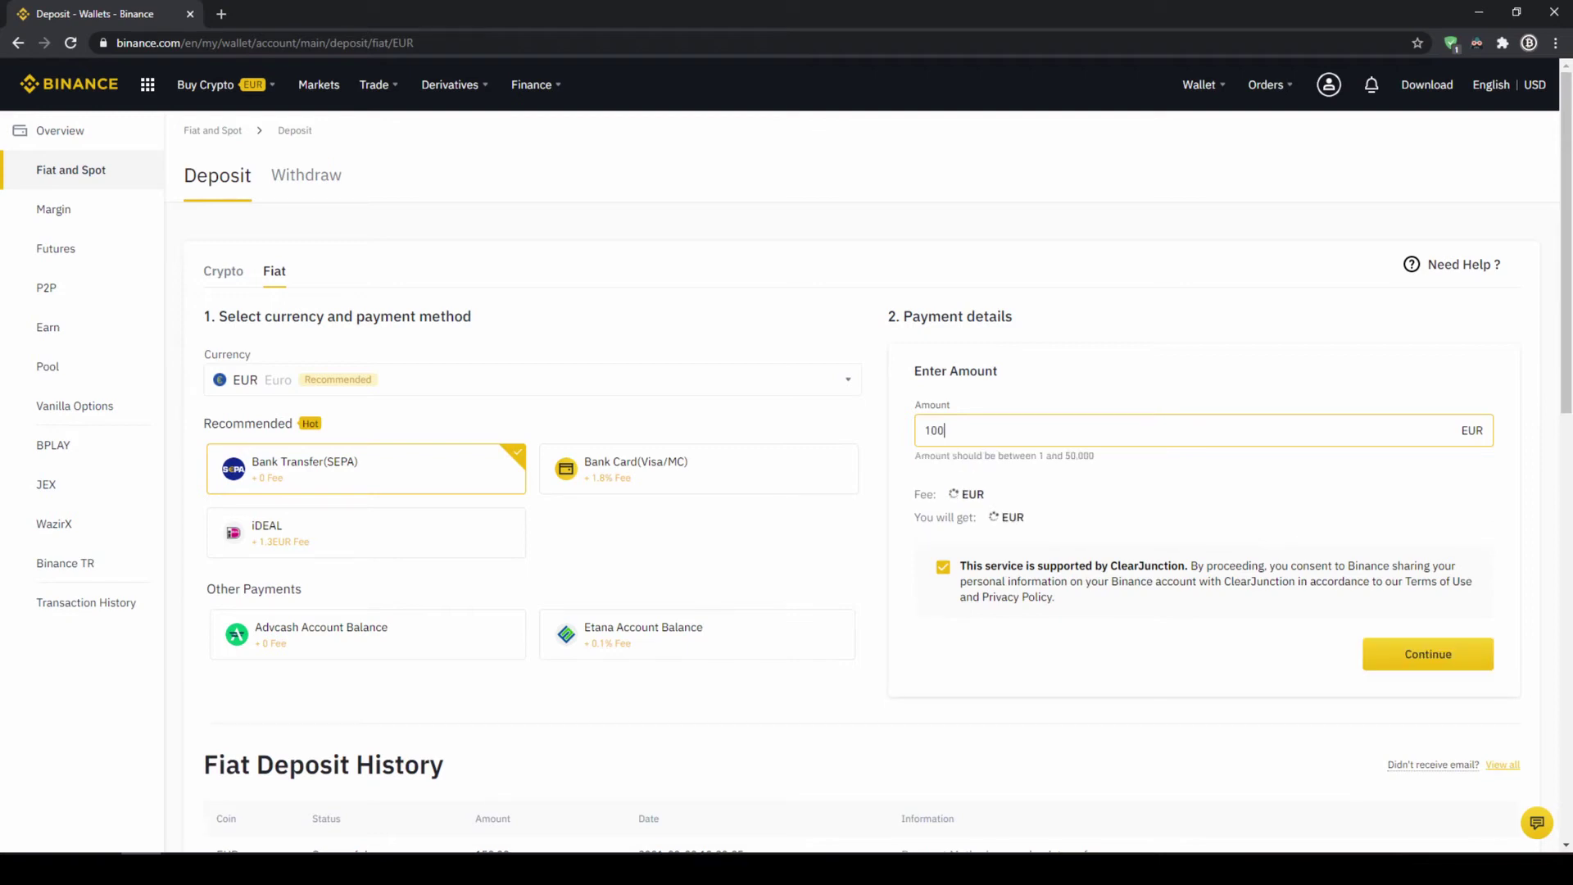
type("0")
- Continue the 1000 EUR deposit and highlight the reference code requirement in the bank details
left_click(1417, 644)
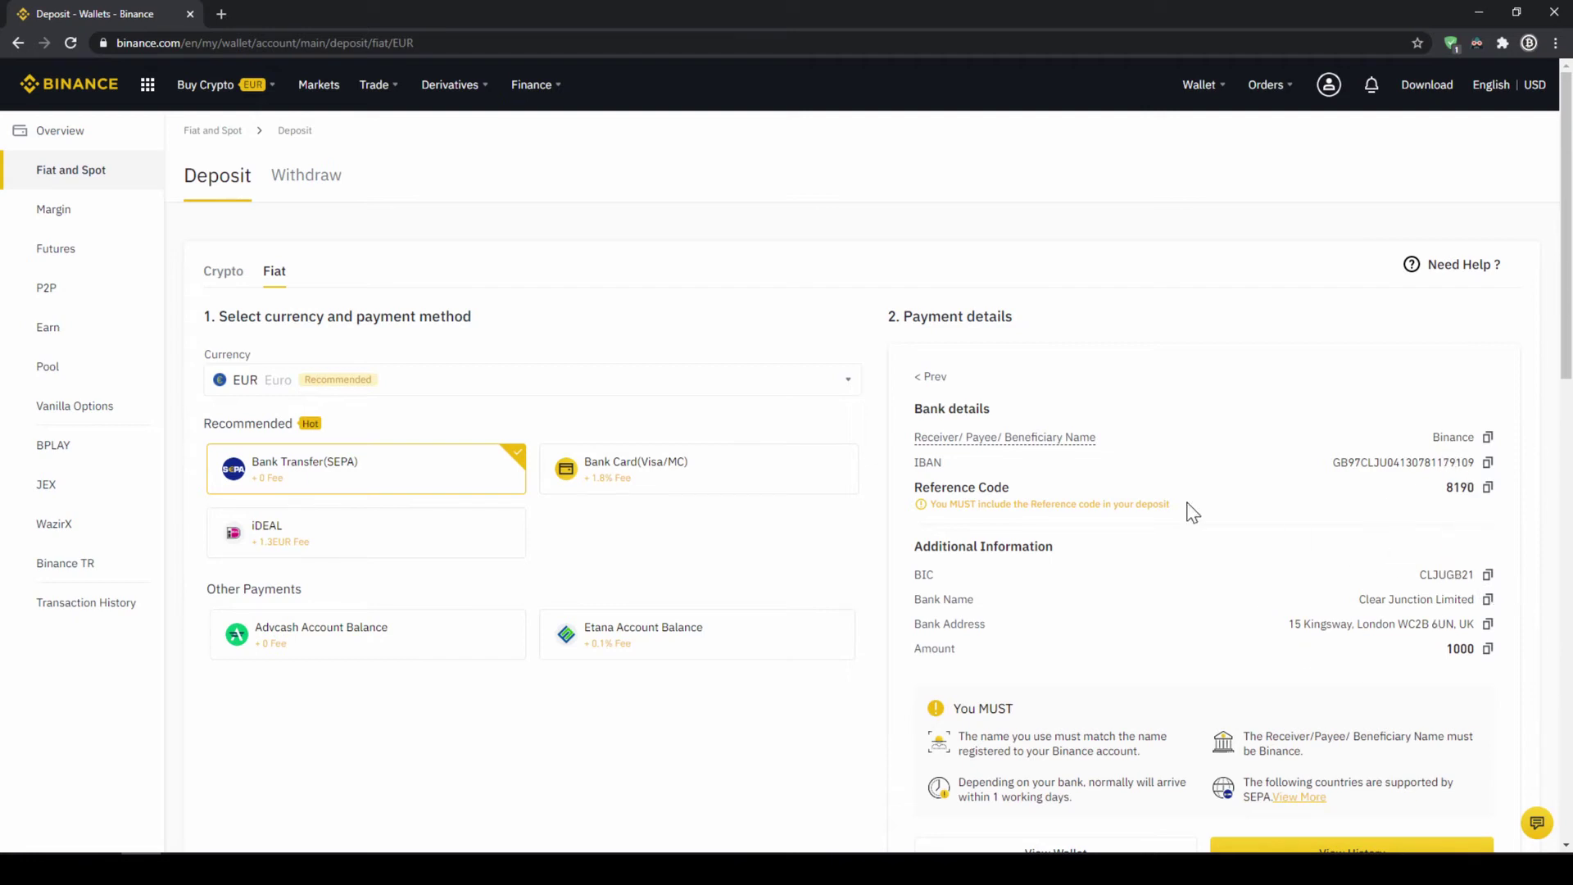
left_click_drag(963, 490, 1373, 516)
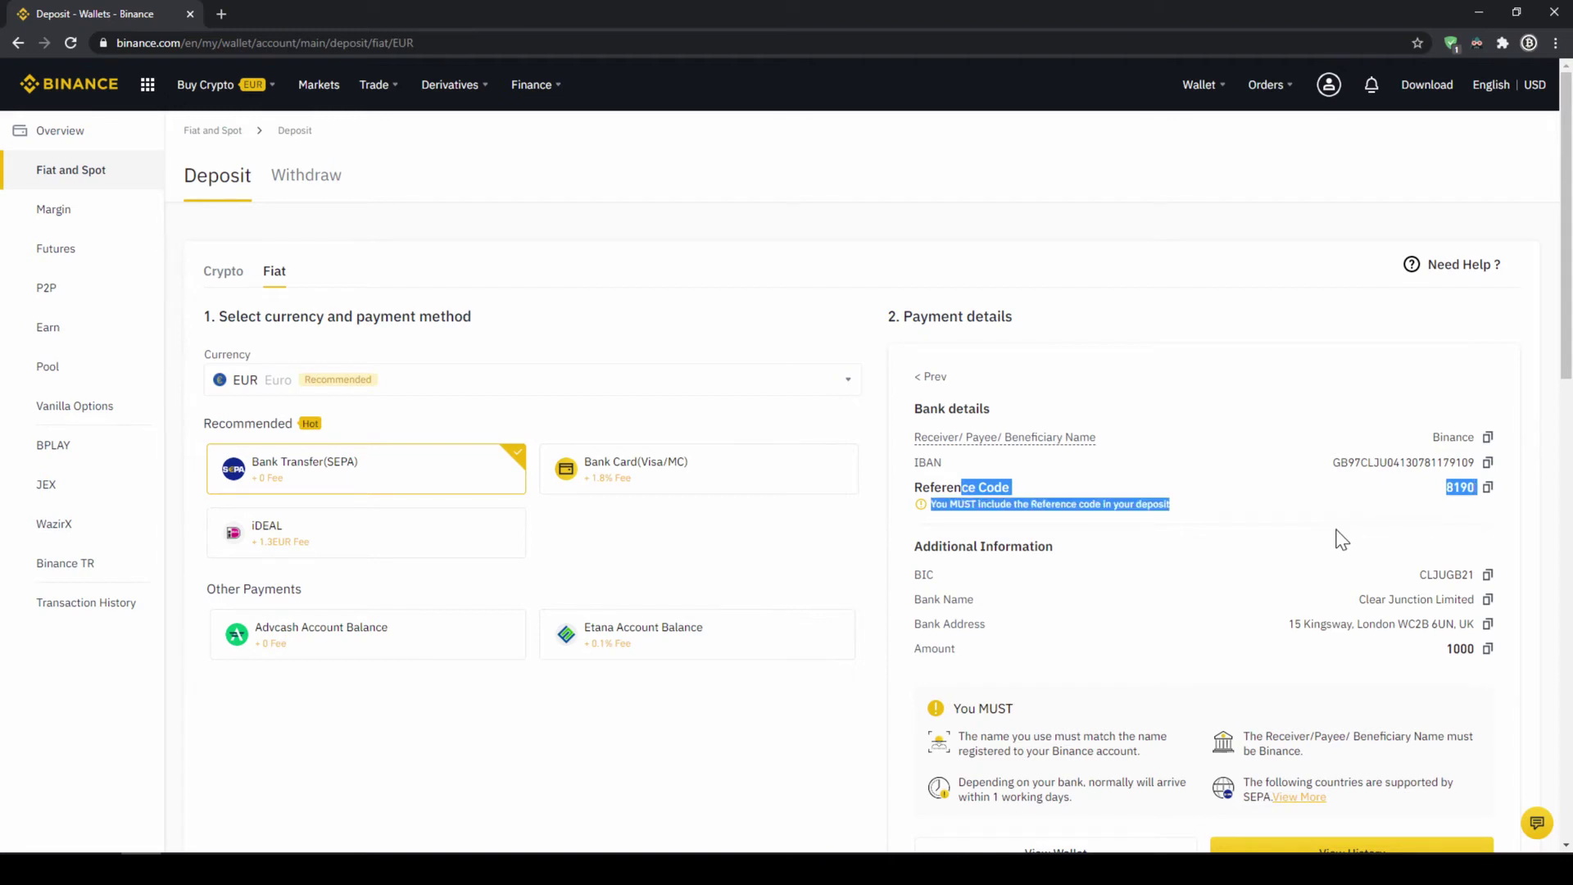
left_click(1319, 562)
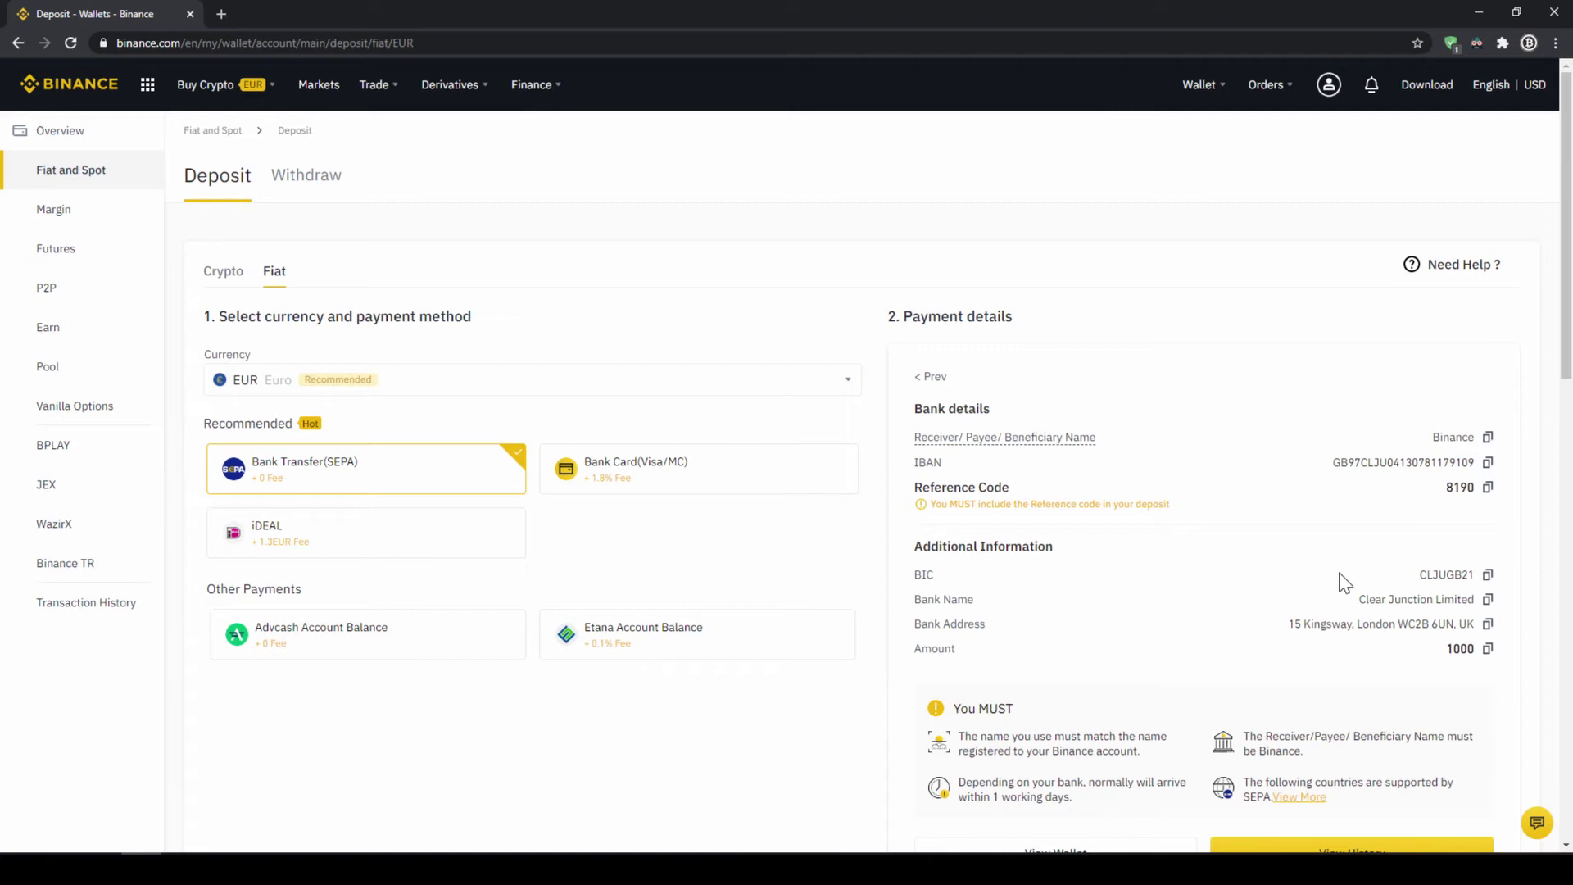
mouse_move(1195, 87)
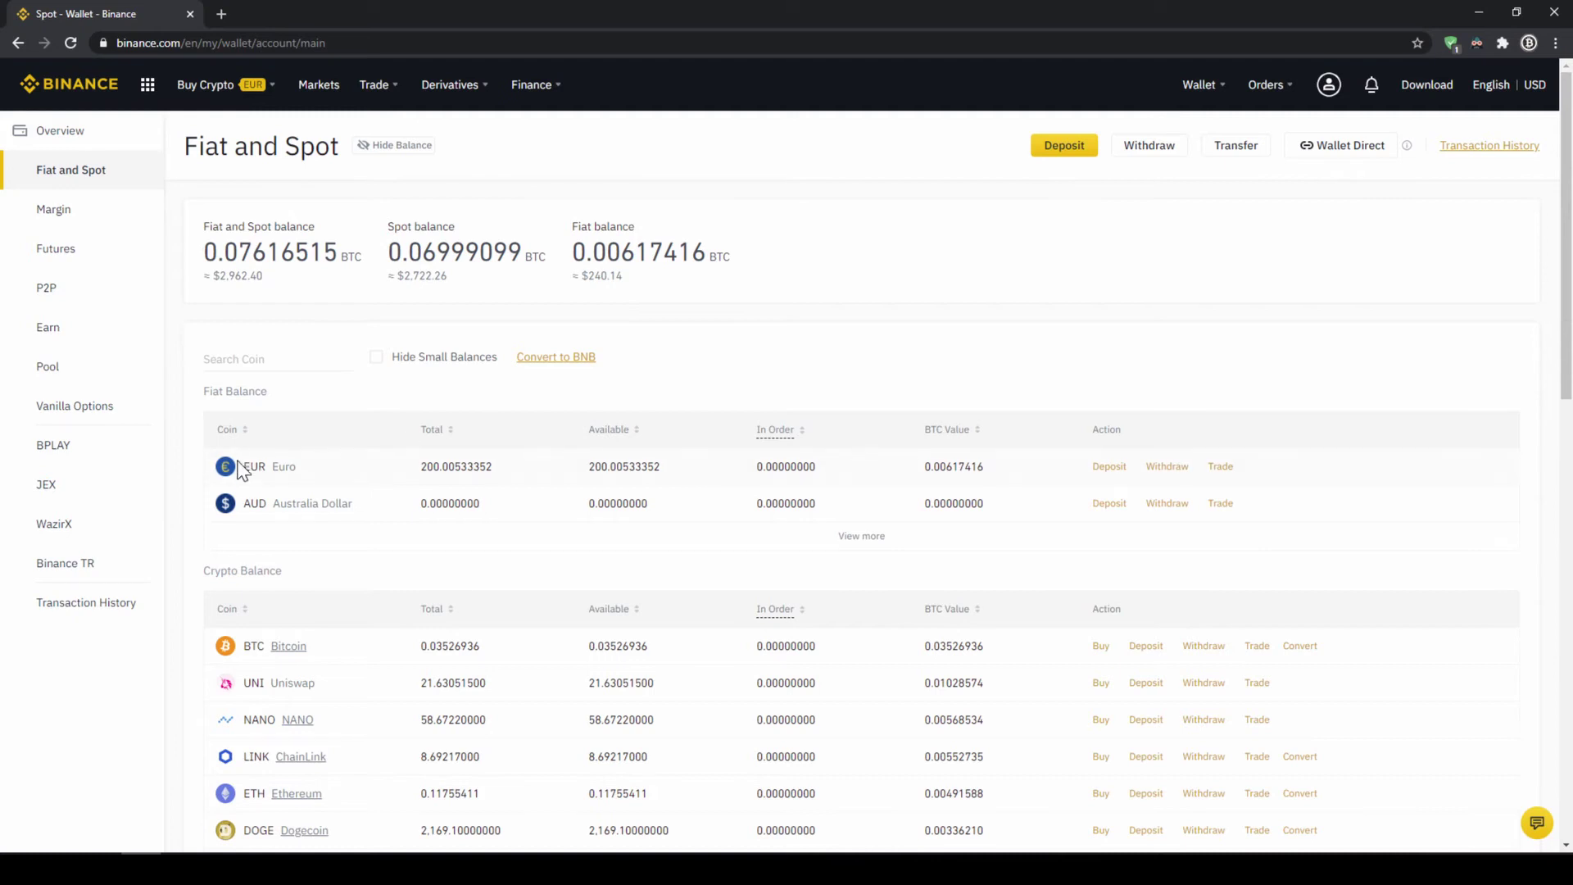
- Highlight the EUR balance in the wallet, then bring up the Buy Crypto payment options
left_click_drag(269, 466, 495, 490)
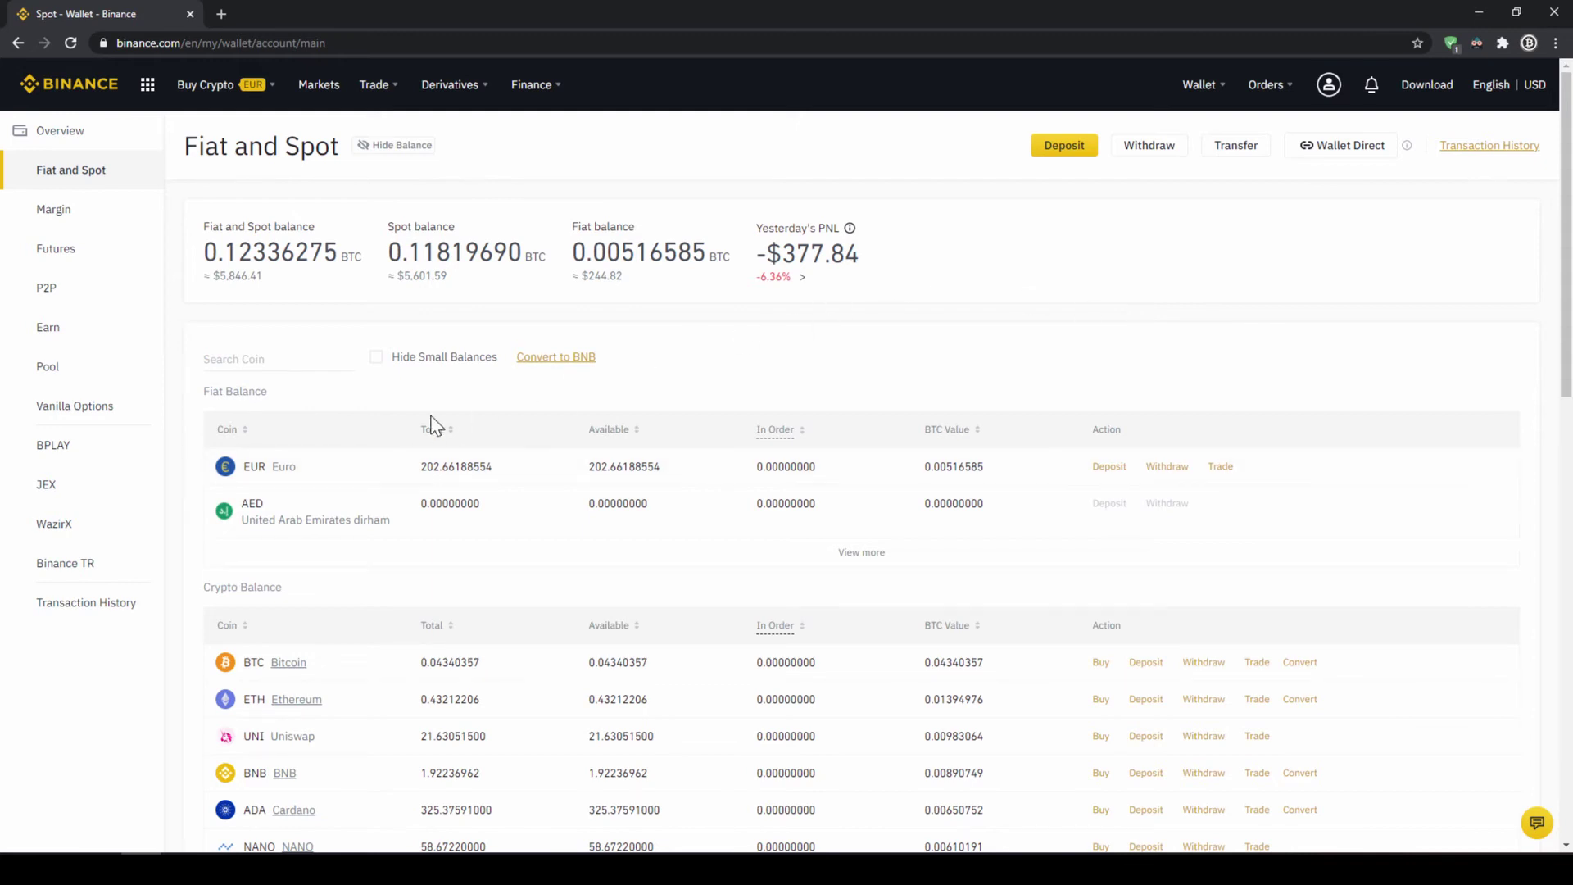
mouse_move(214, 95)
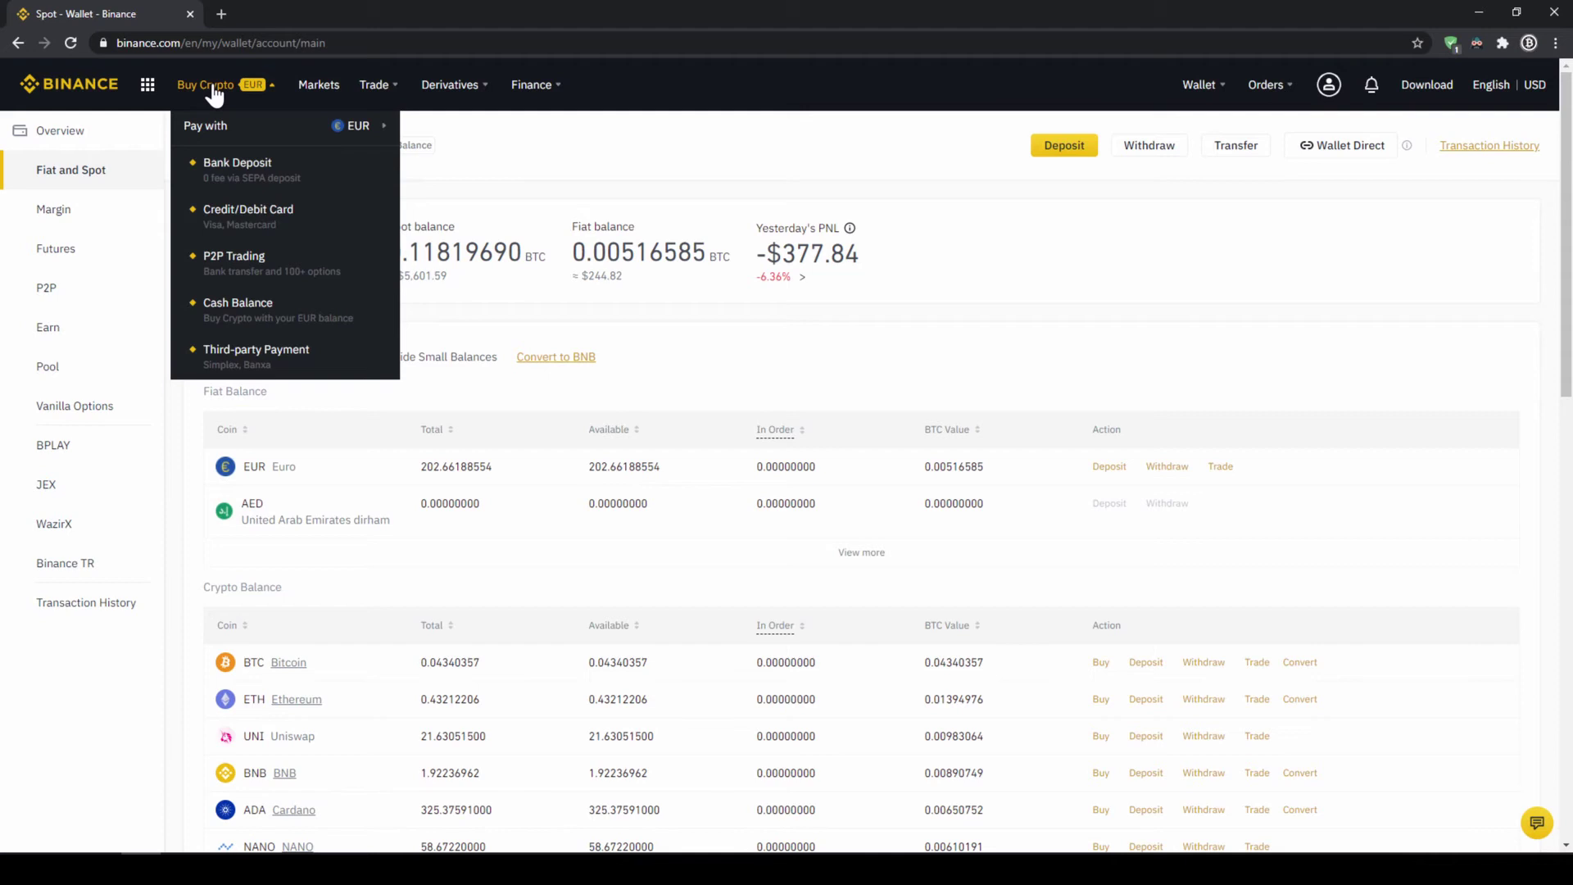
- Start a Cash Balance purchase paying in EUR, choose USDT as the coin and enter 200 EUR
left_click(275, 308)
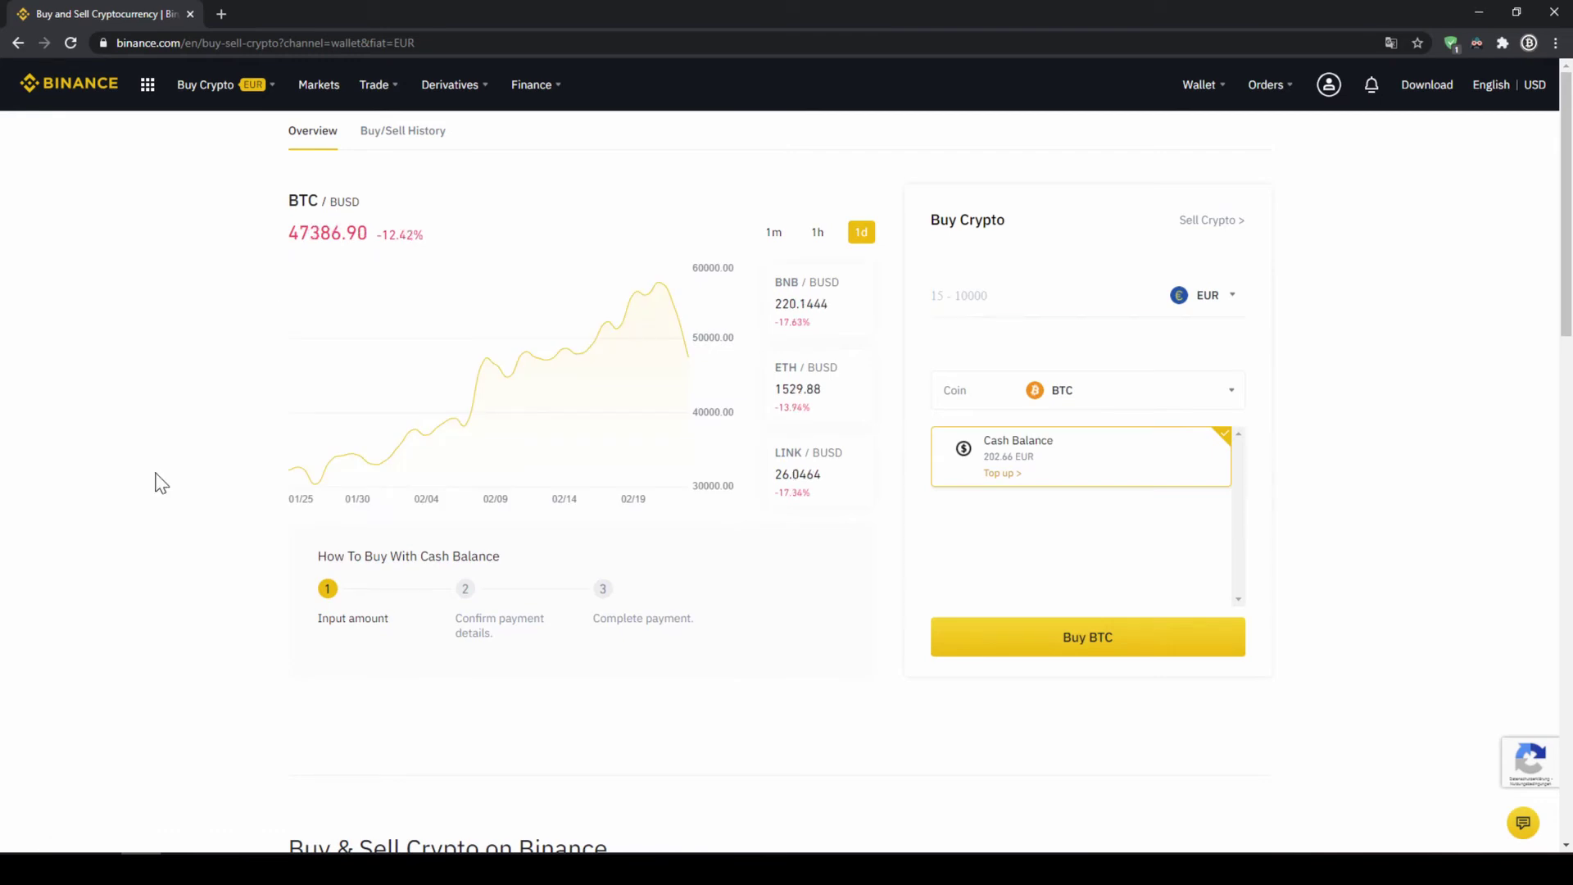
left_click(1233, 296)
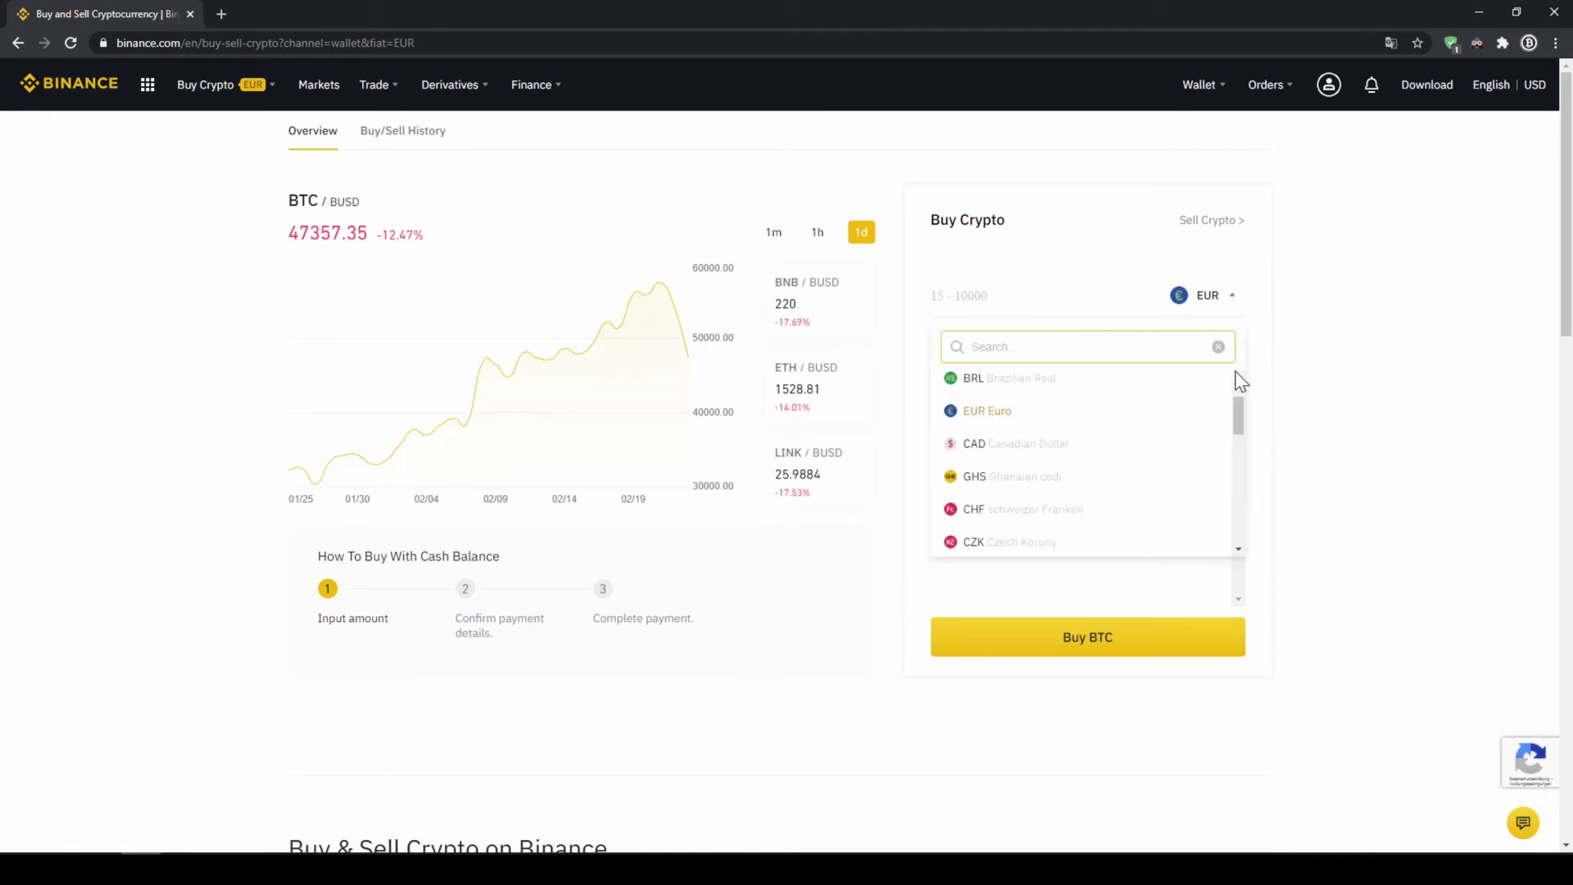
mouse_move(1236, 378)
left_mouse_down()
mouse_move(1237, 531)
mouse_move(1242, 354)
left_mouse_up()
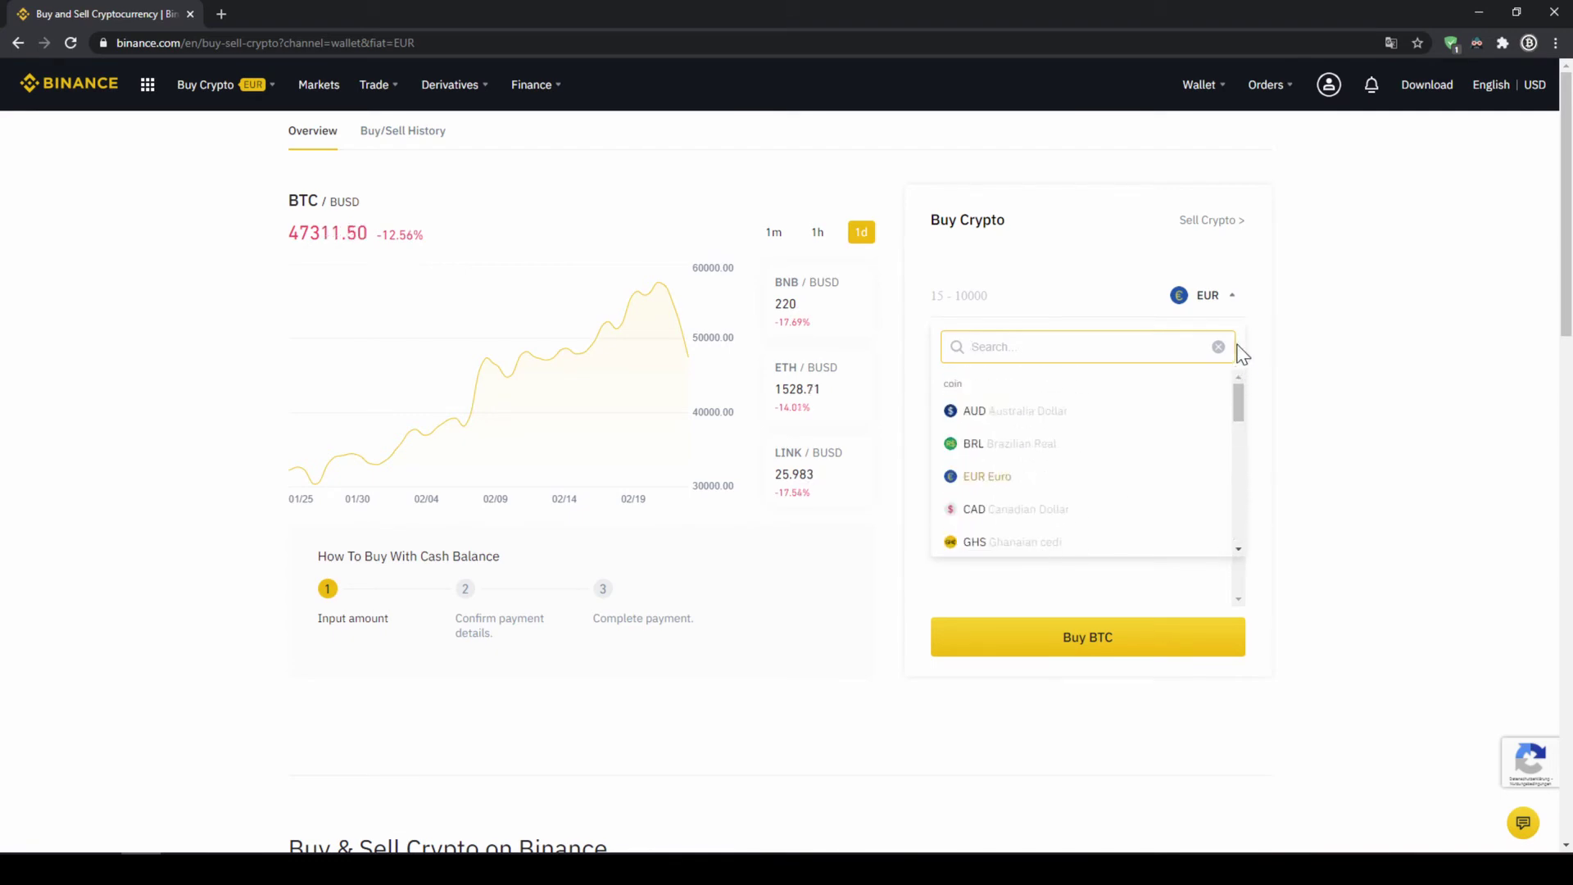
left_click(1286, 285)
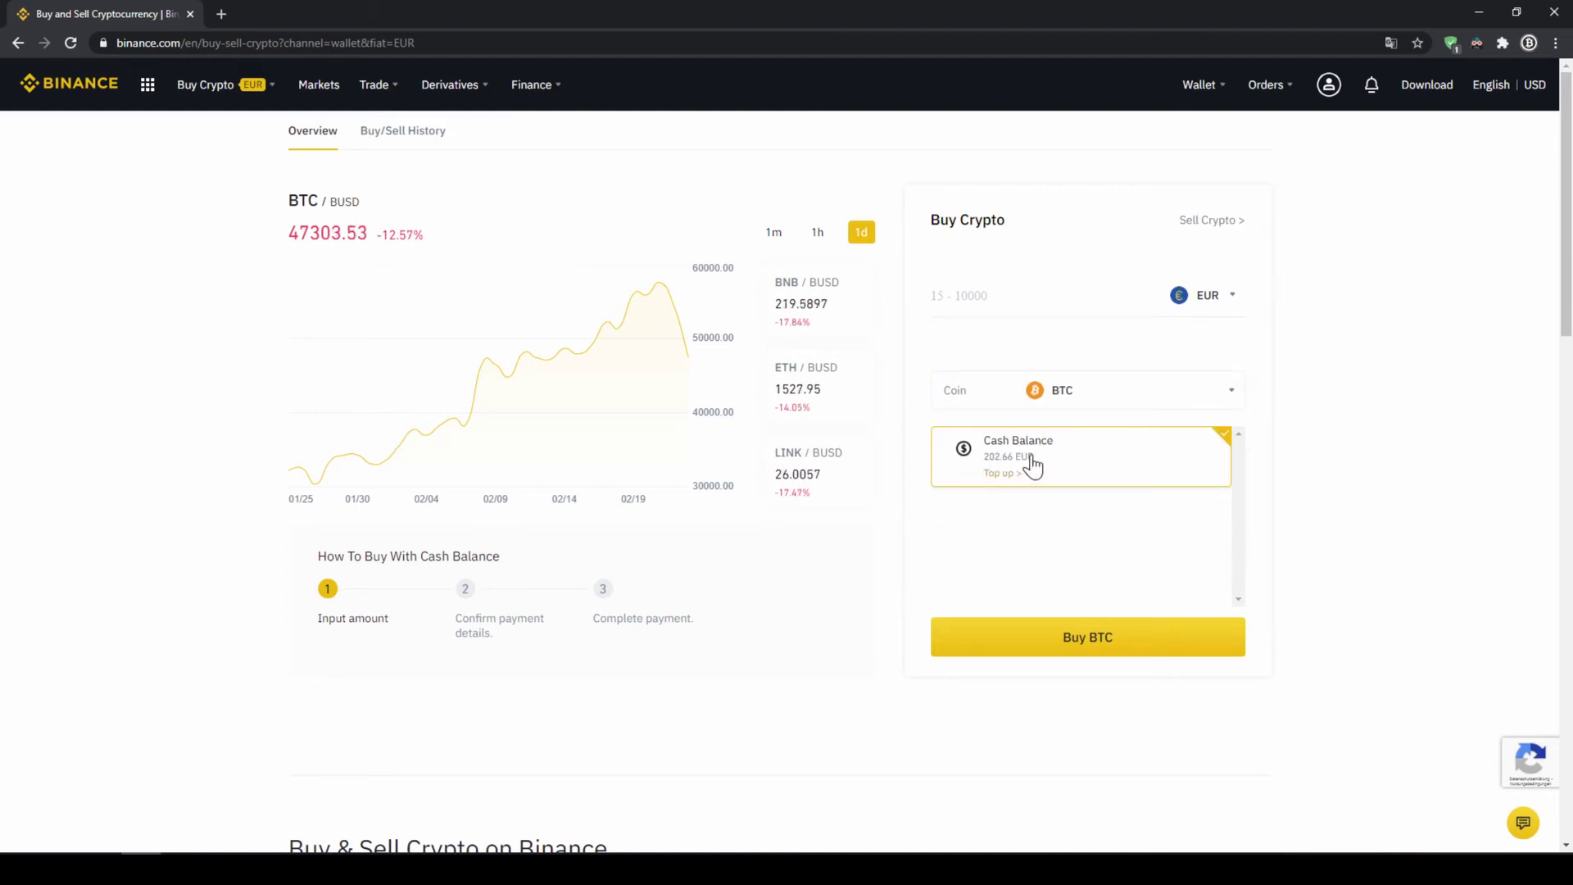
left_click(1057, 390)
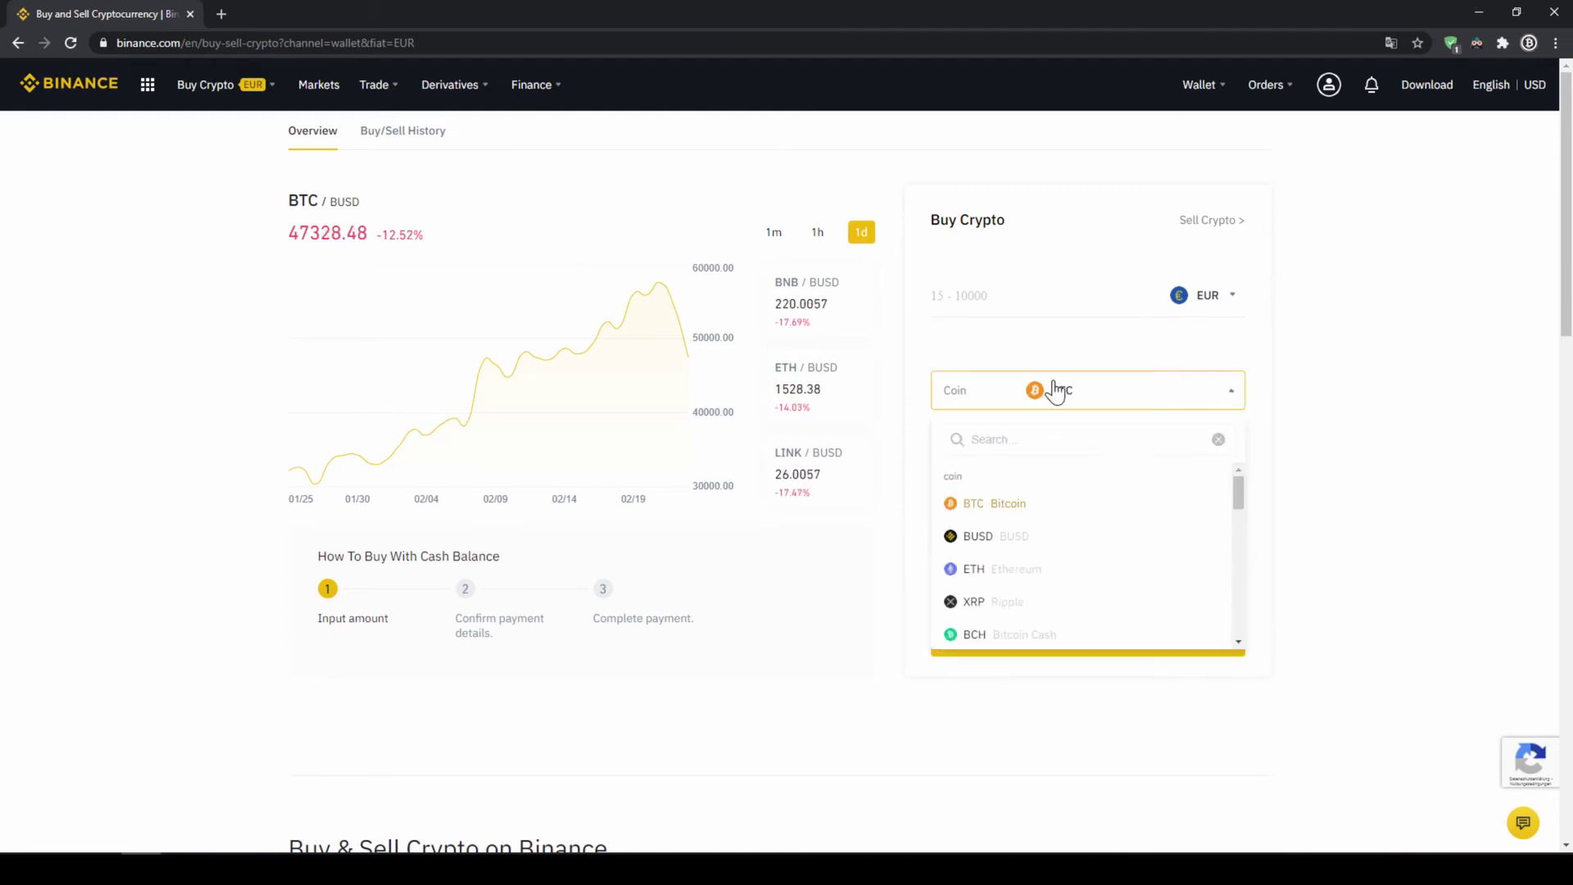
type("usdt")
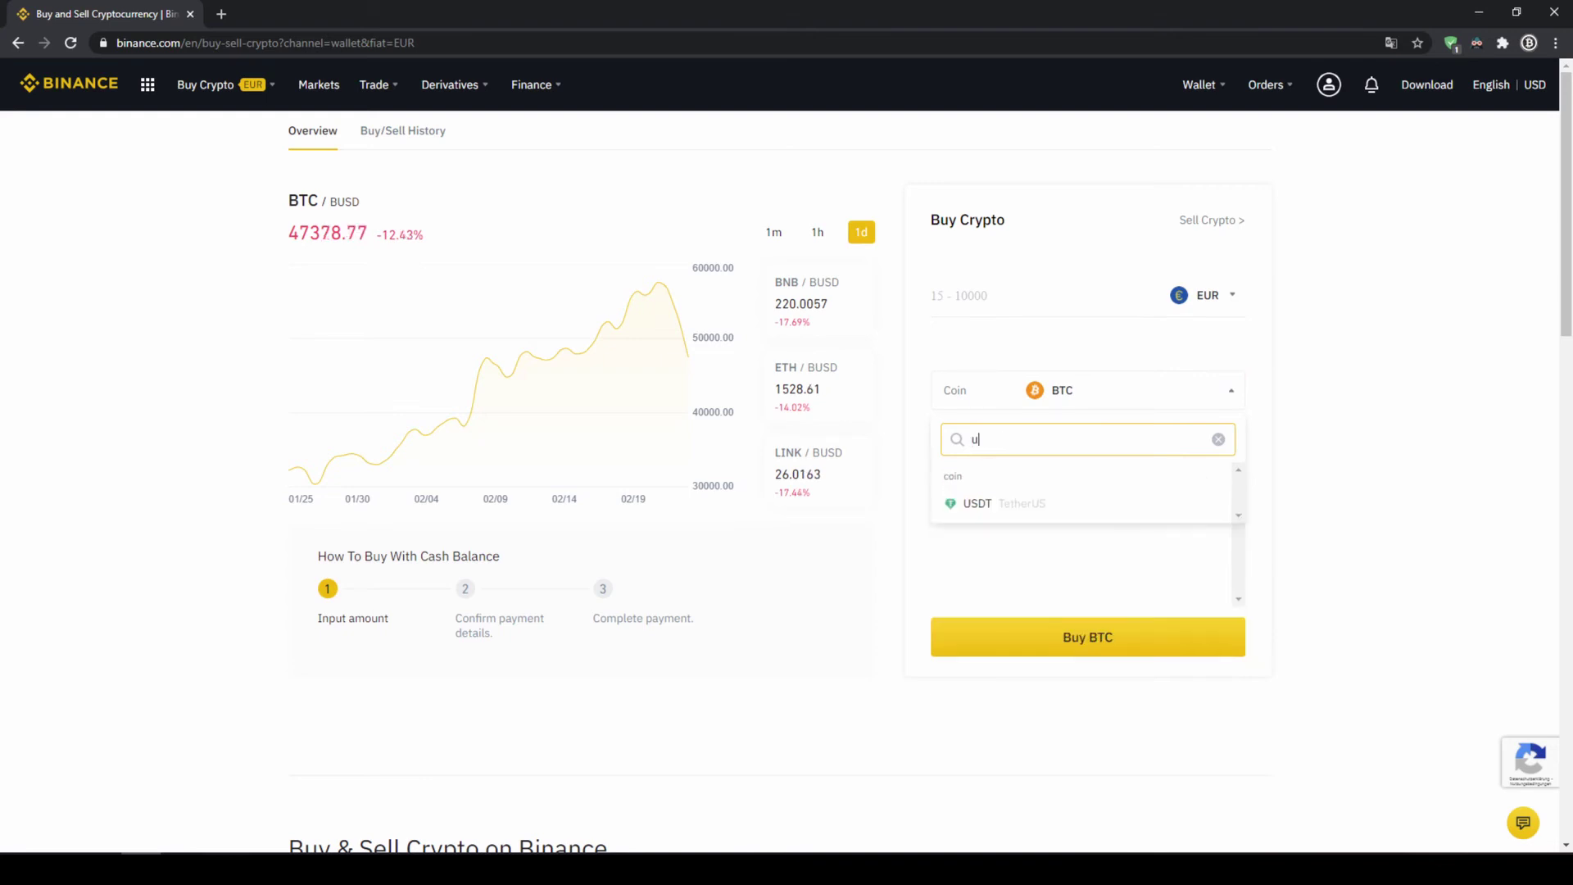
left_click(1004, 506)
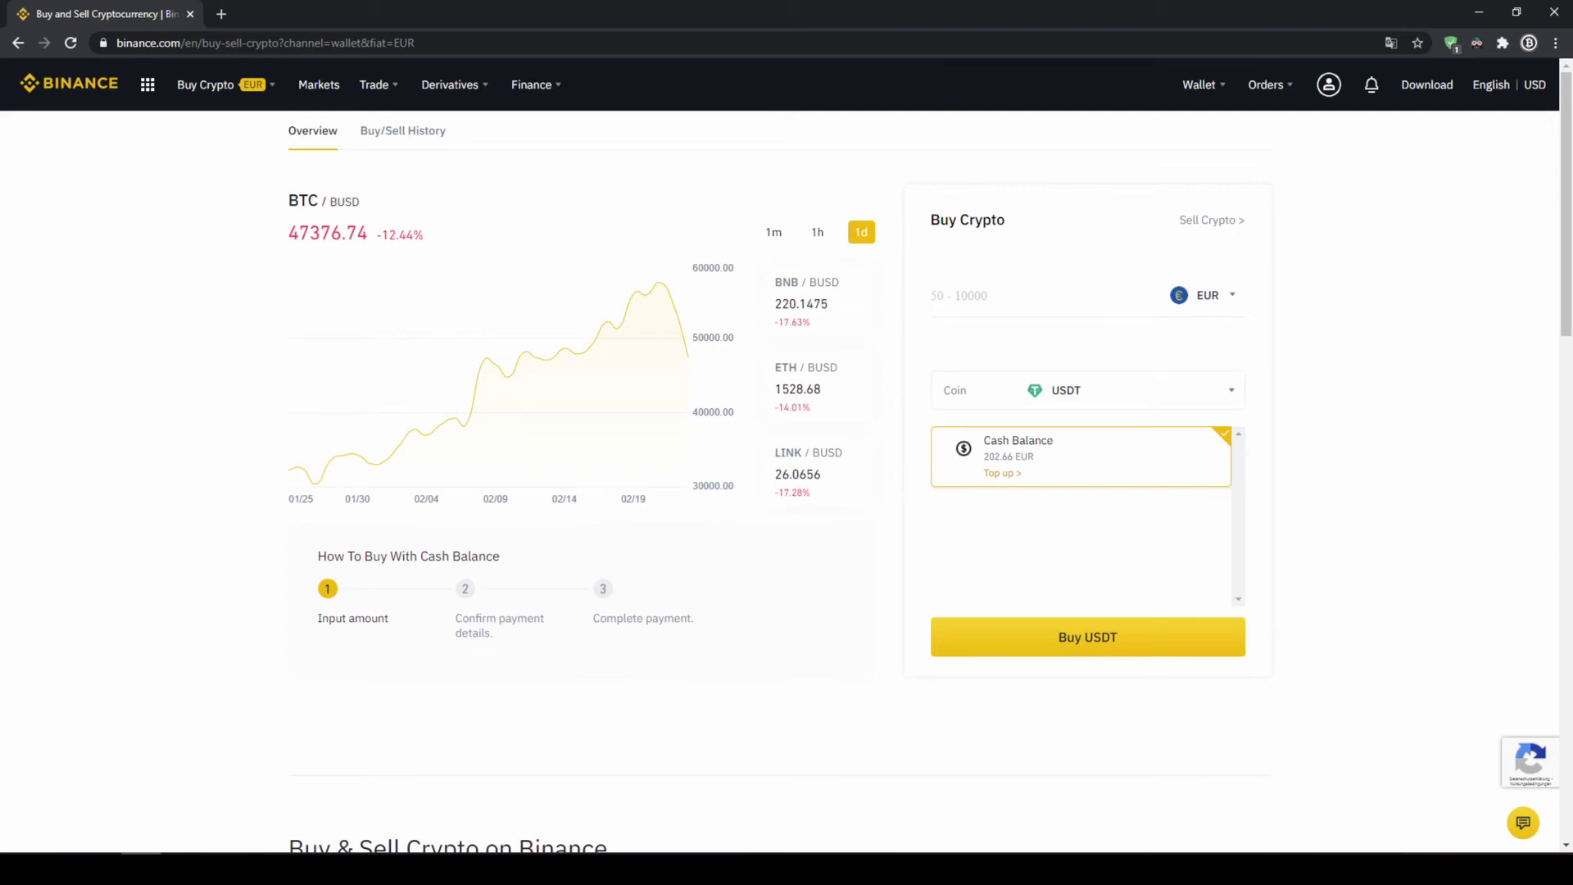
left_click(1015, 305)
type("200")
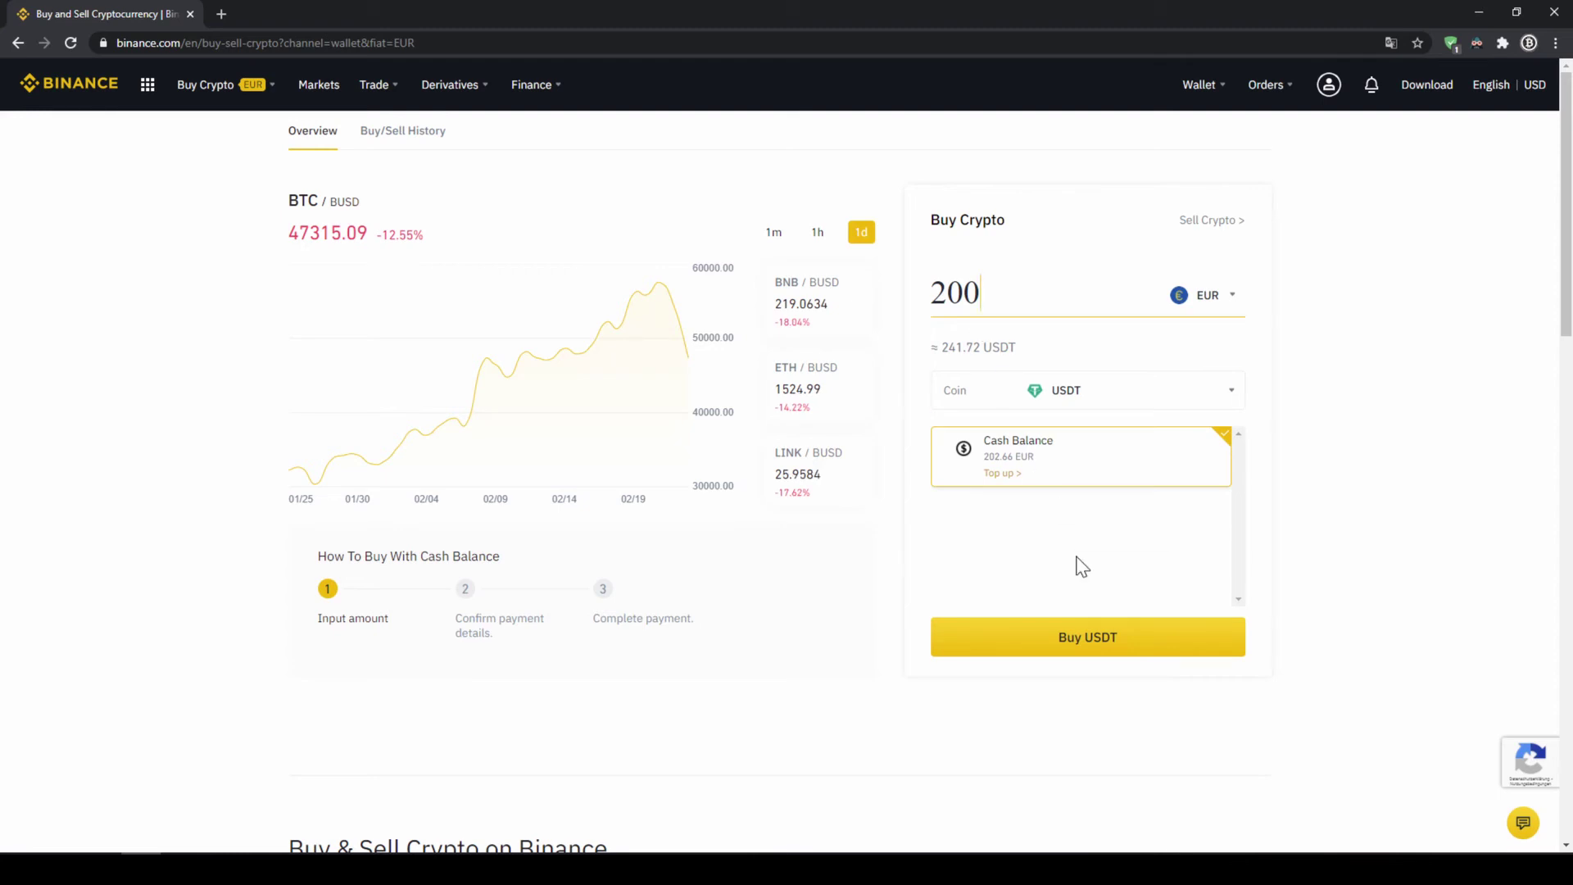
left_click(1098, 647)
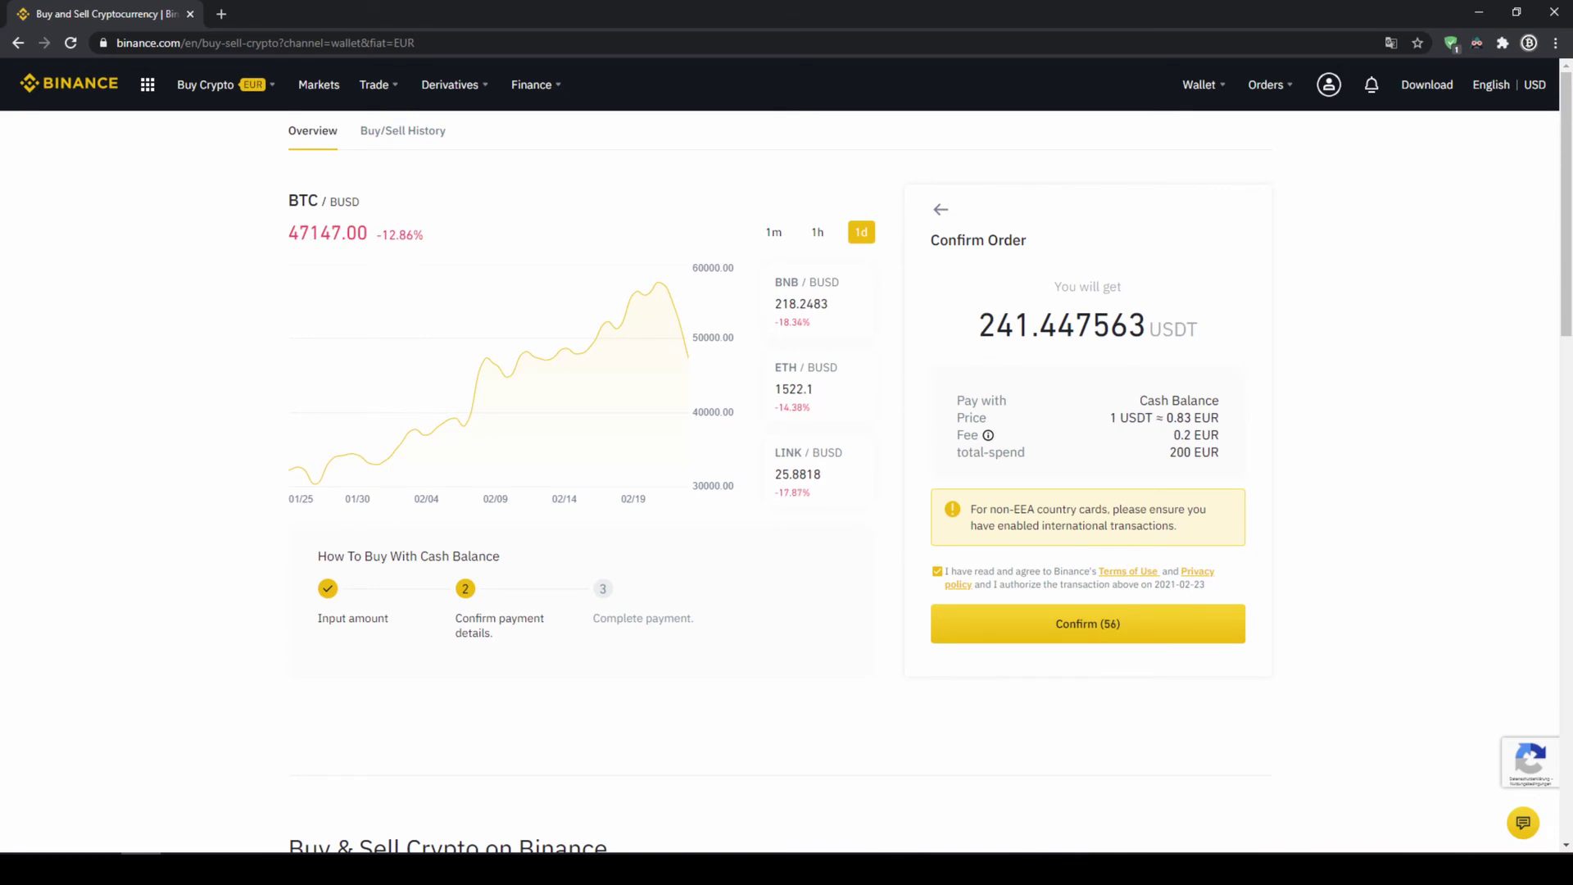
left_click_drag(979, 326, 1030, 326)
left_click_drag(979, 326, 1030, 326)
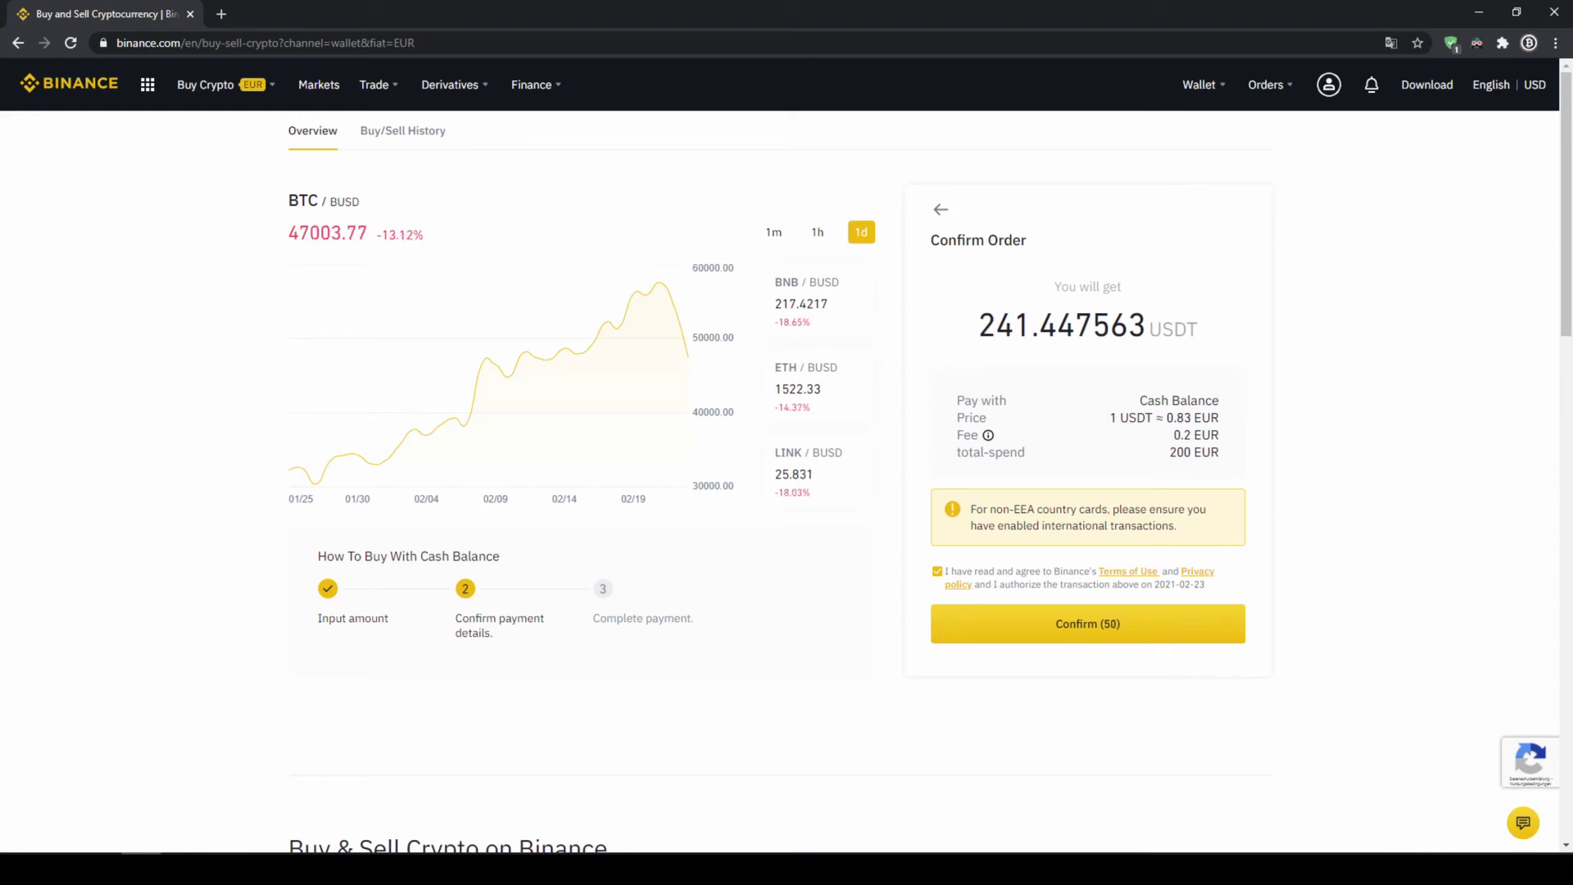
left_click_drag(1149, 427, 1226, 456)
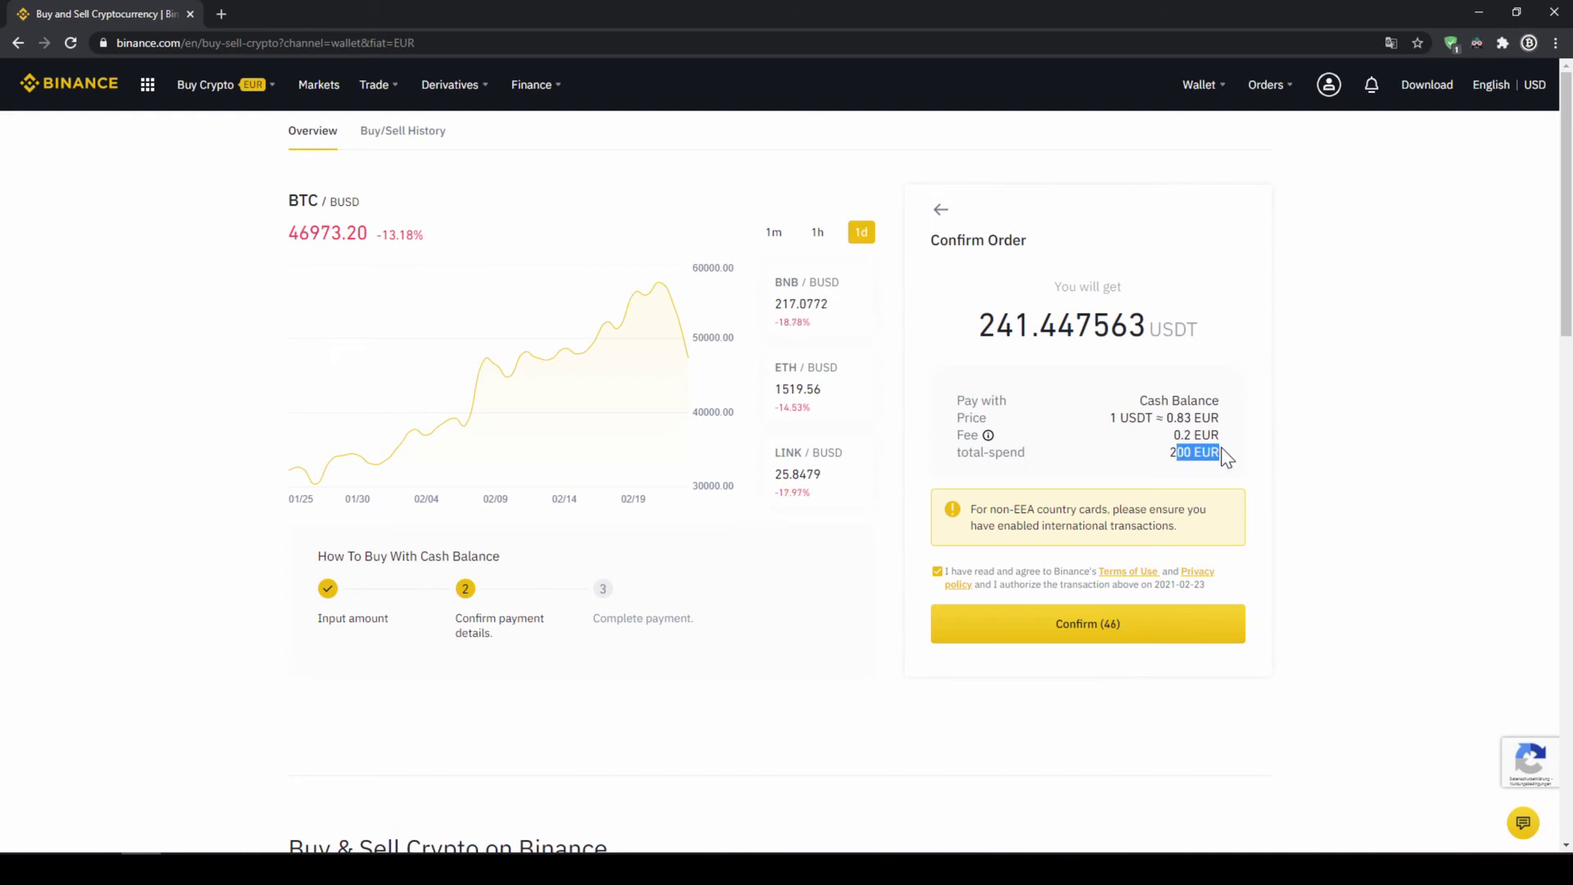
left_click(1226, 457)
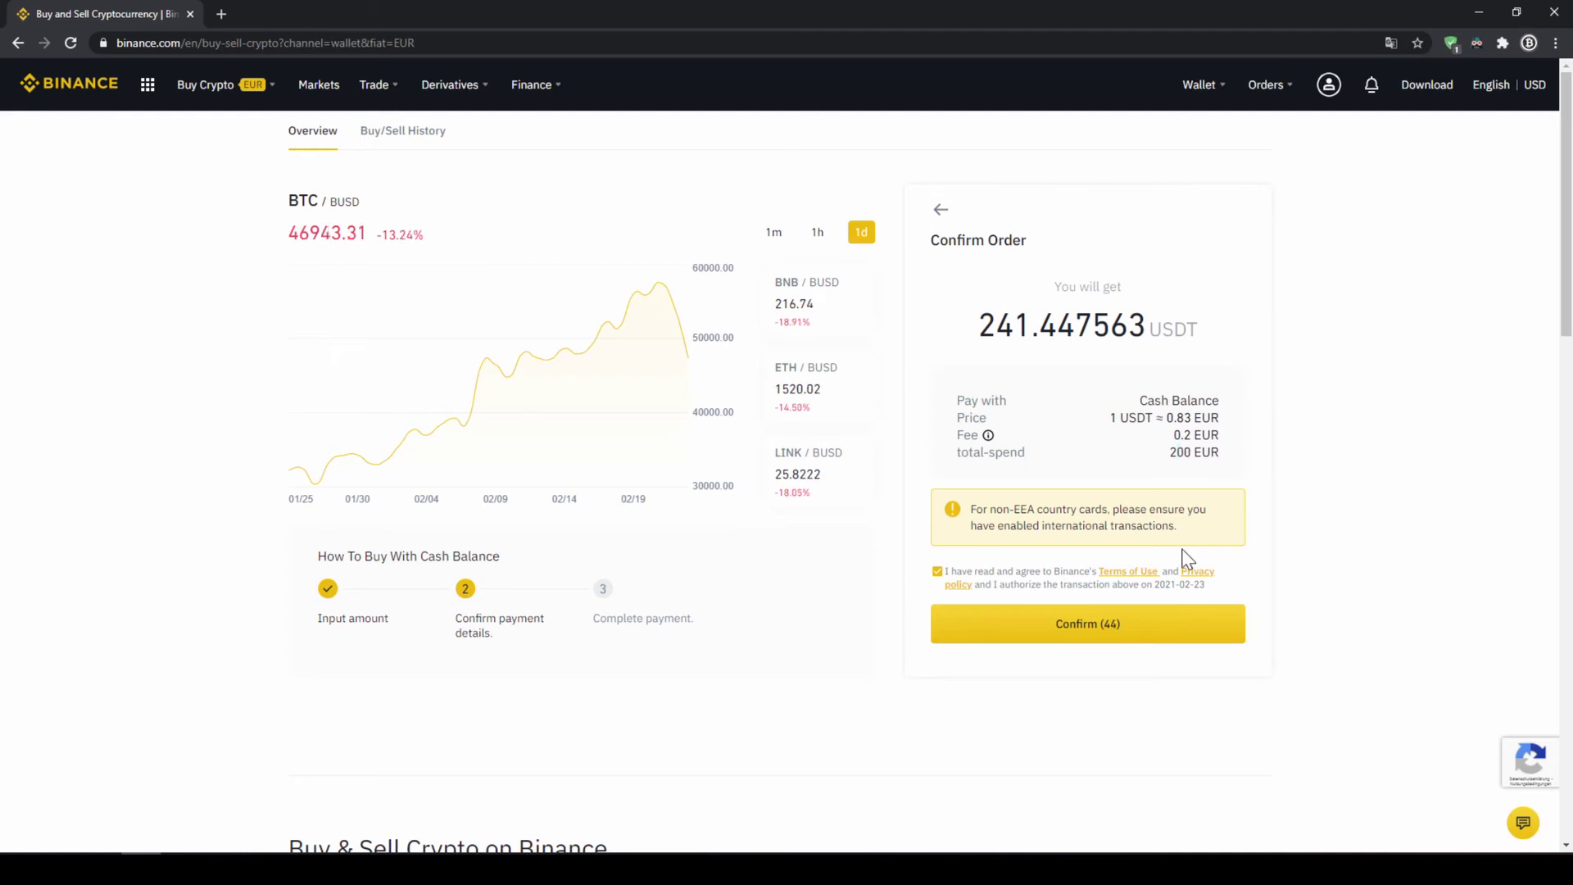
left_click(1125, 640)
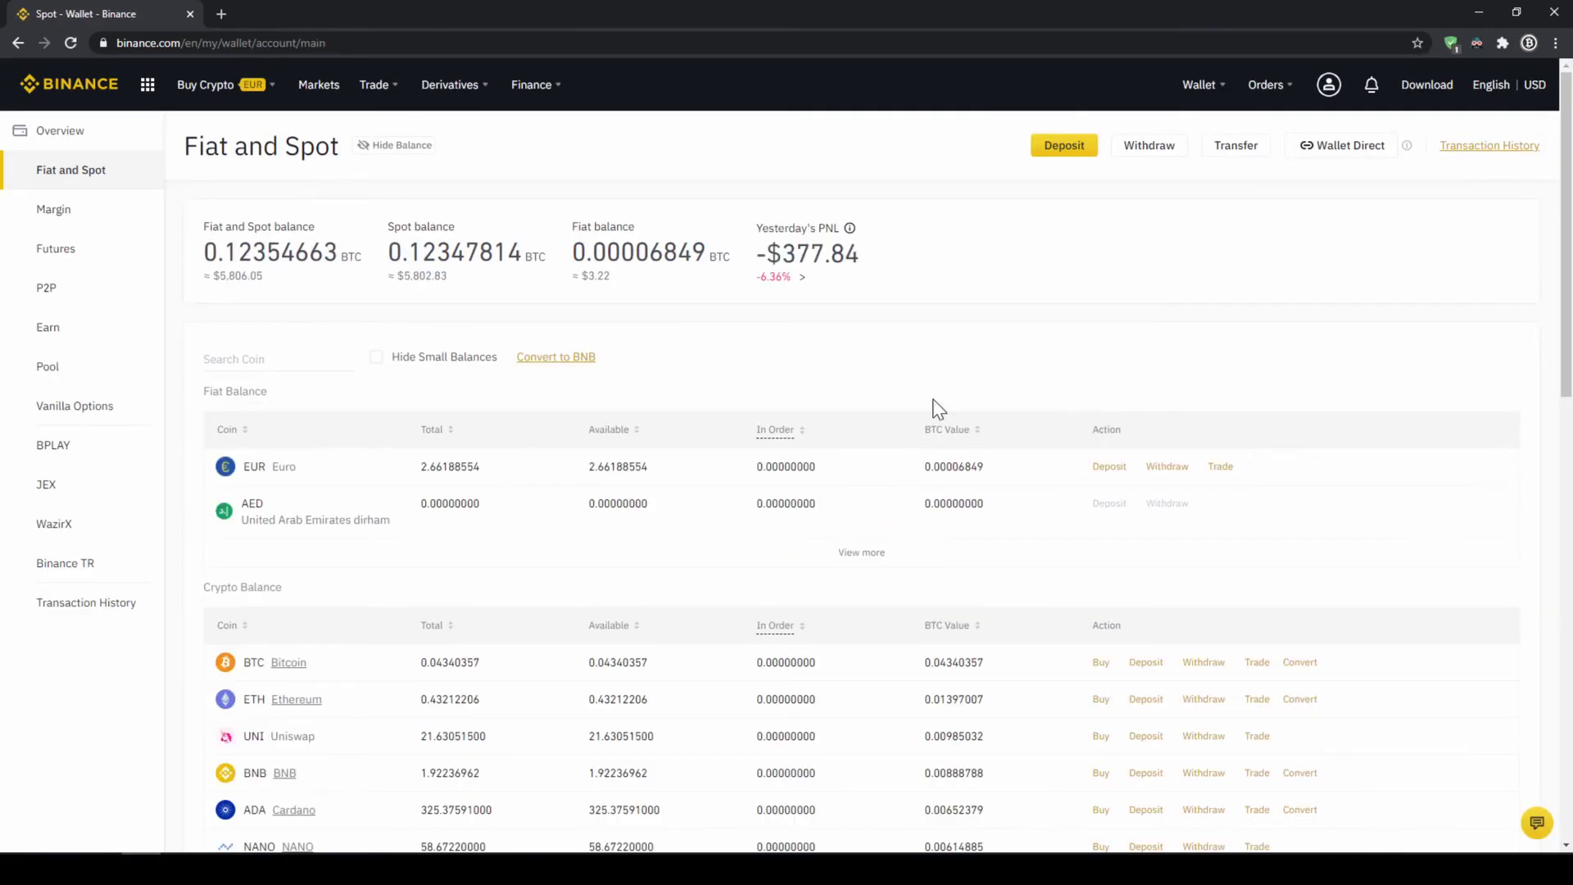
left_click_drag(239, 468, 473, 479)
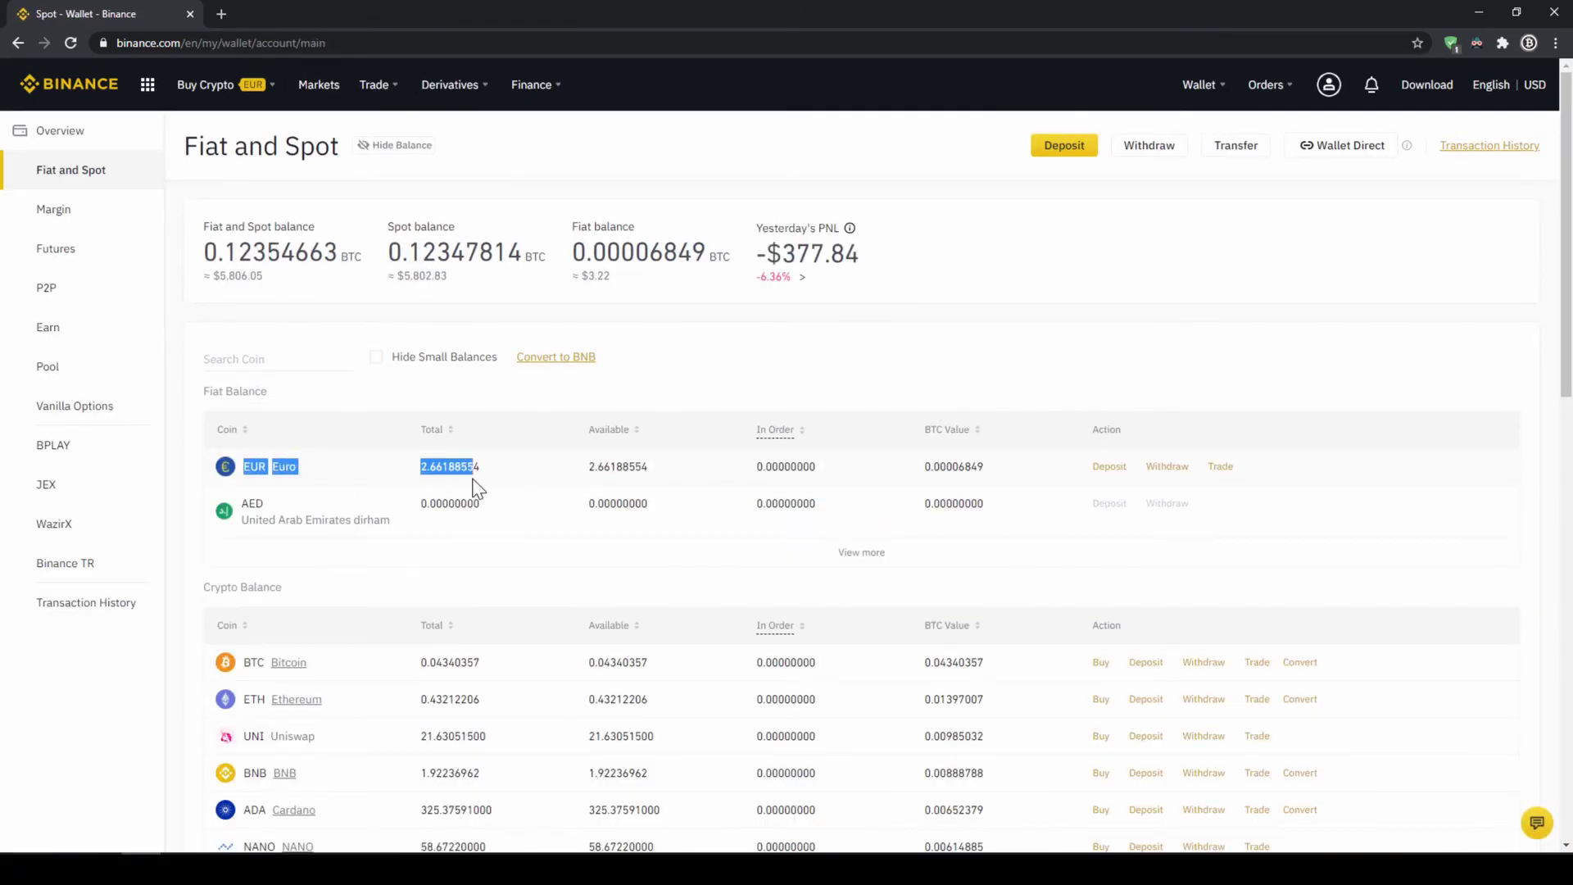
left_click(501, 478)
scroll(502, 478, "down", 4)
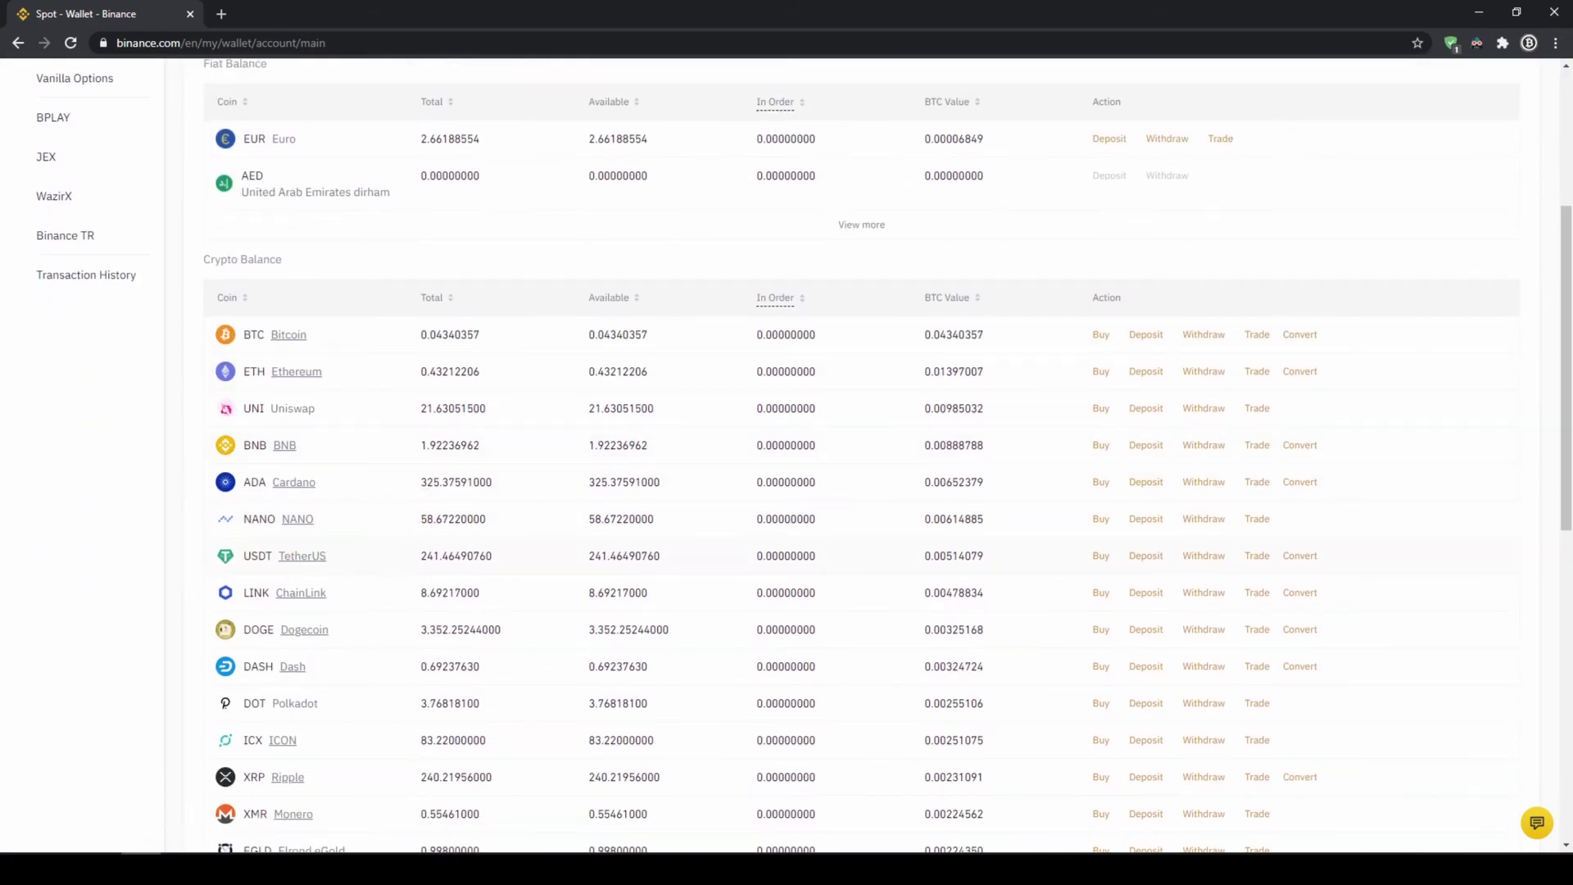
double_click(501, 557)
left_click(539, 570)
scroll(542, 570, "up", 4)
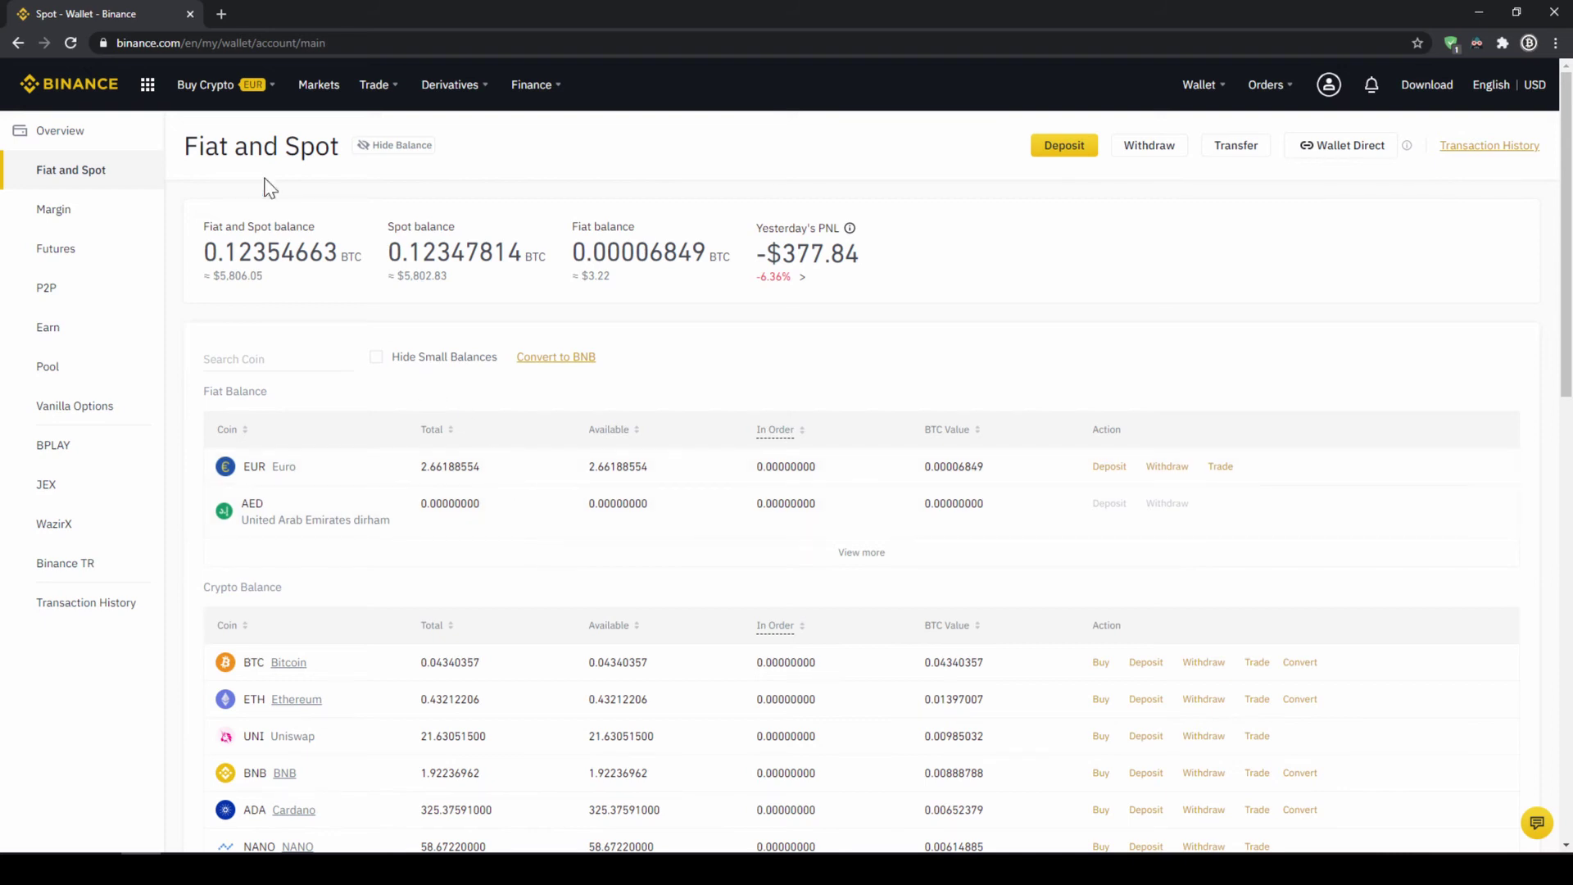
- Open the card purchase page and keep EUR as the payment currency
mouse_move(215, 99)
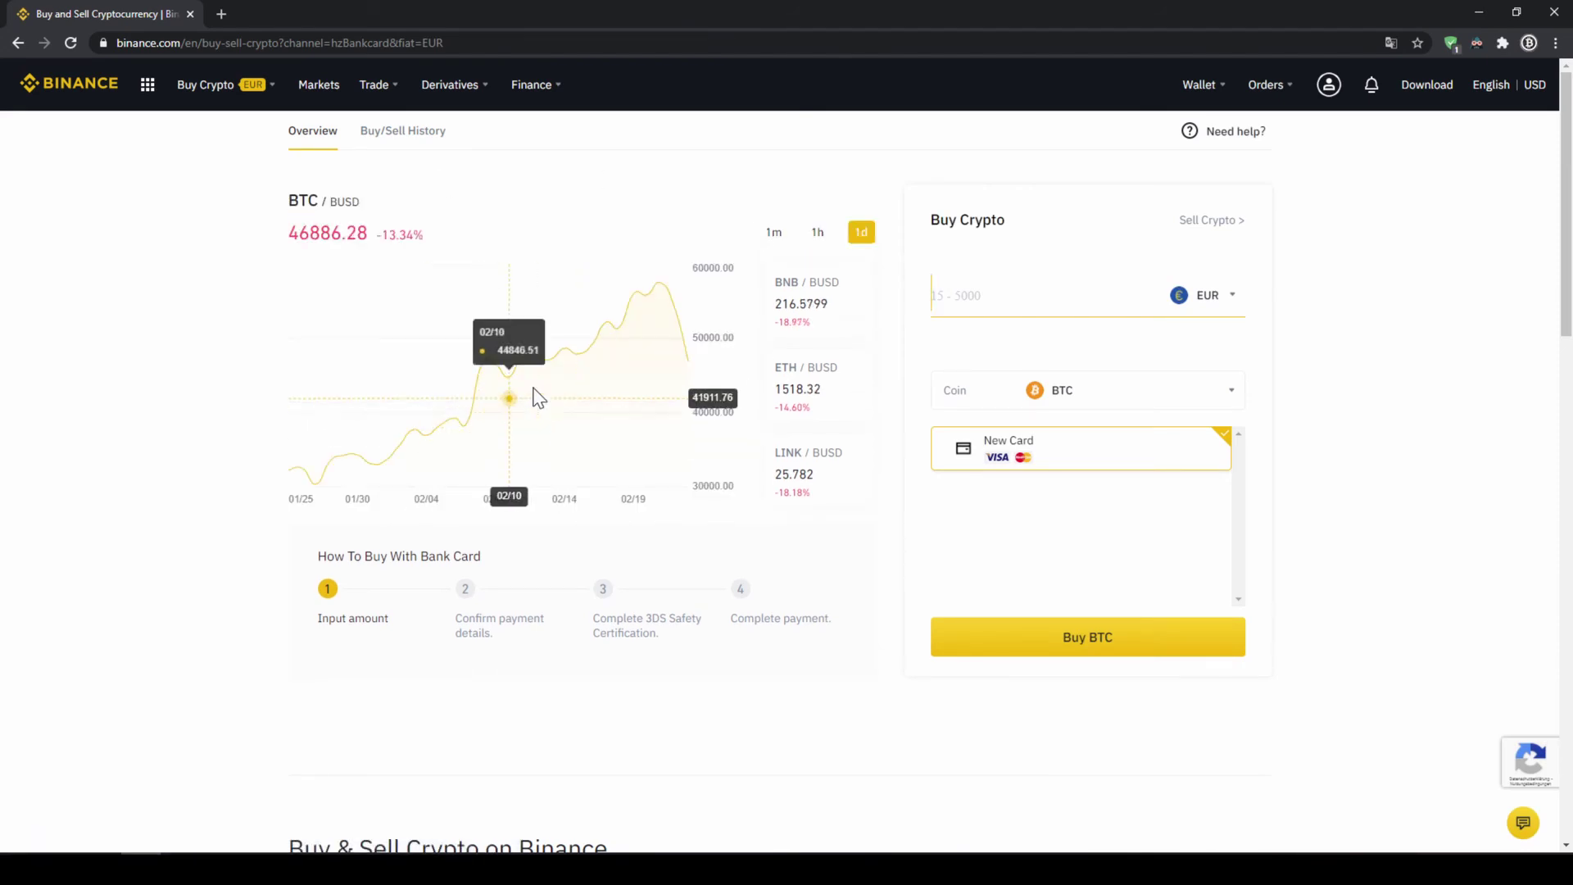
left_click(1226, 303)
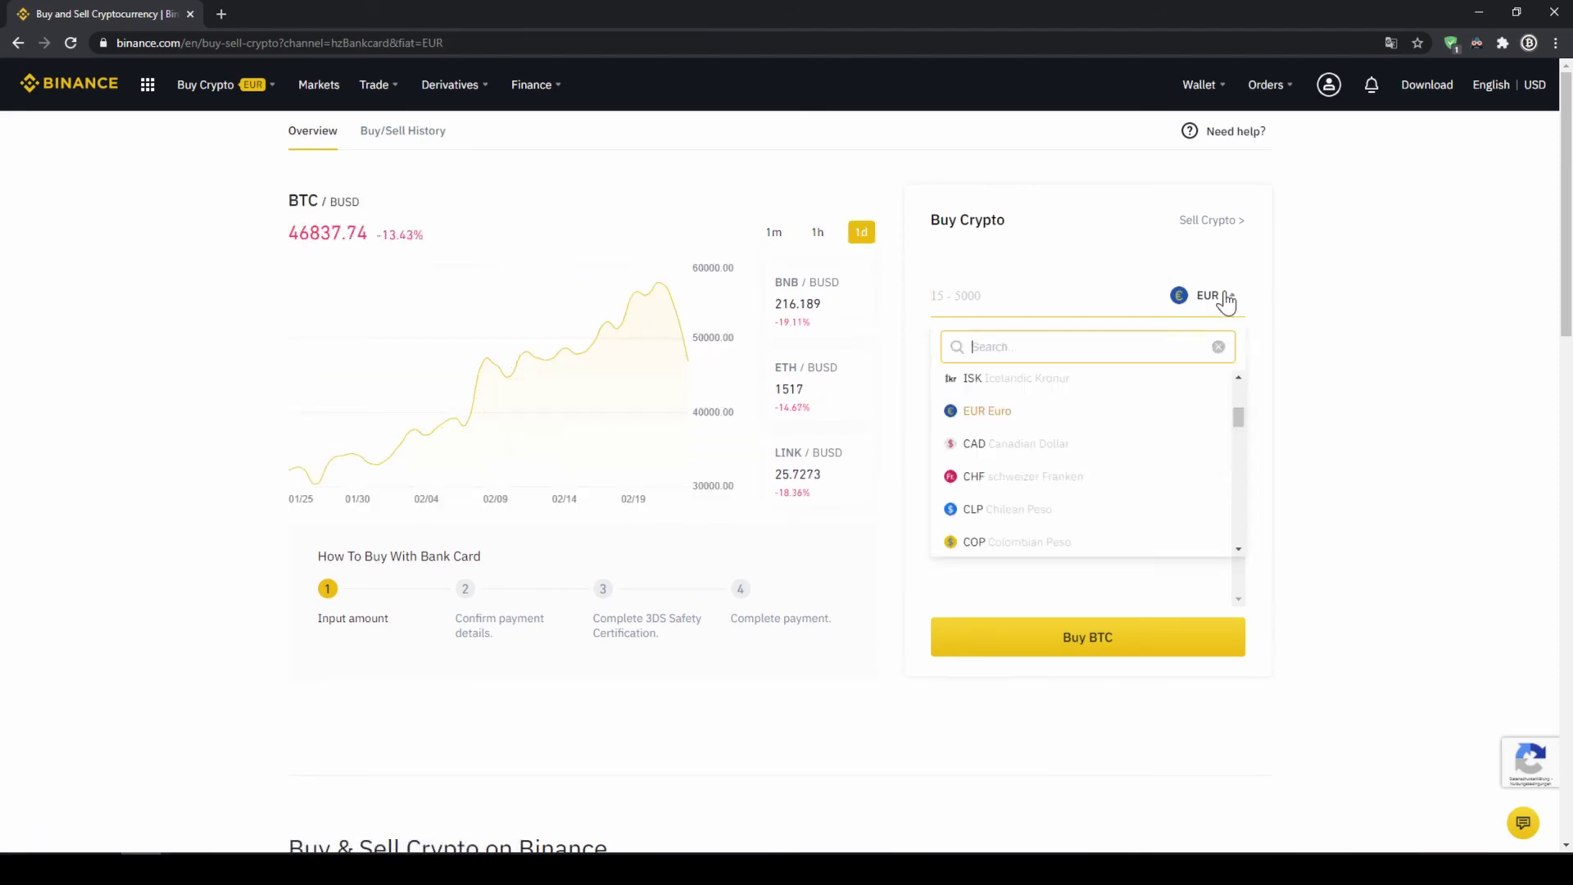
mouse_move(1240, 414)
left_mouse_down()
mouse_move(1241, 469)
mouse_move(1238, 415)
left_mouse_up()
left_click(1299, 359)
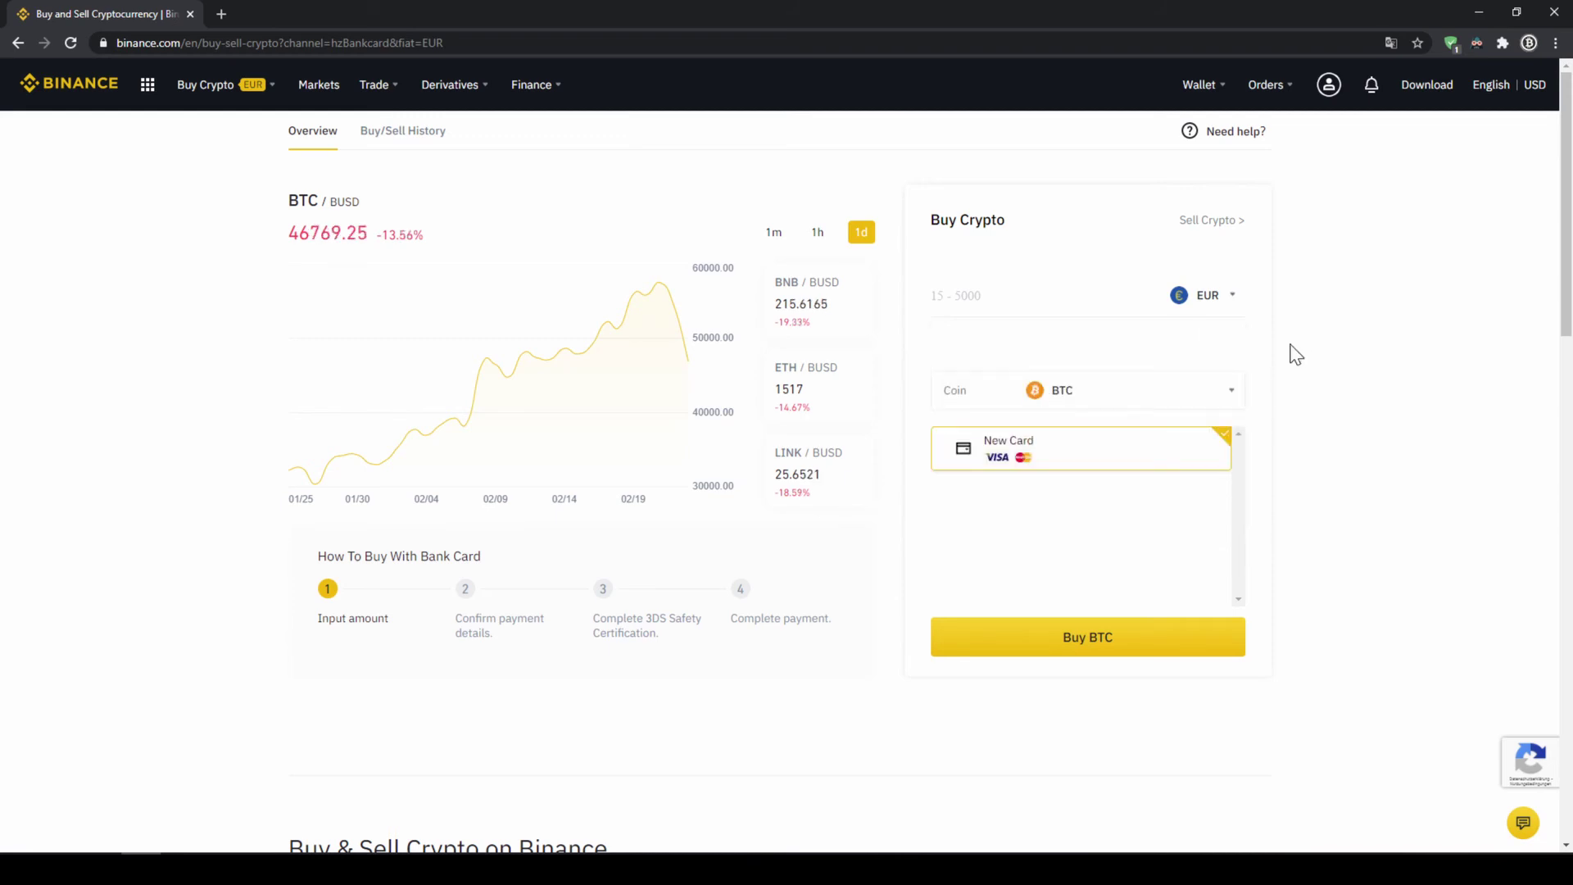
- Choose USDT, enter 500 EUR to check the estimated USDT amount, then reset the form
left_click(1144, 400)
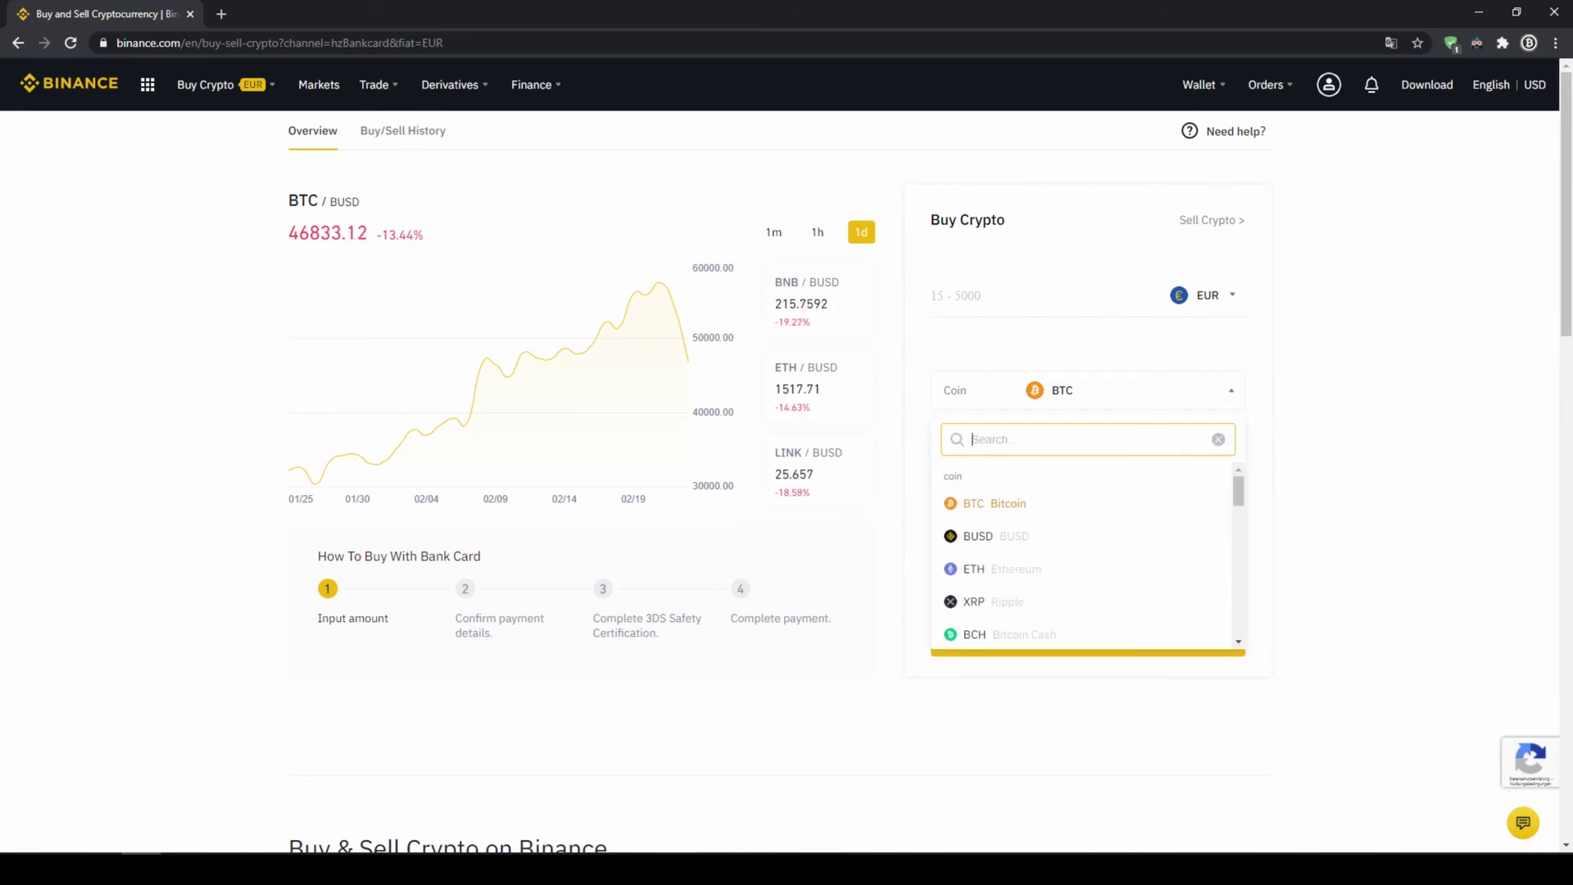
type("usdt")
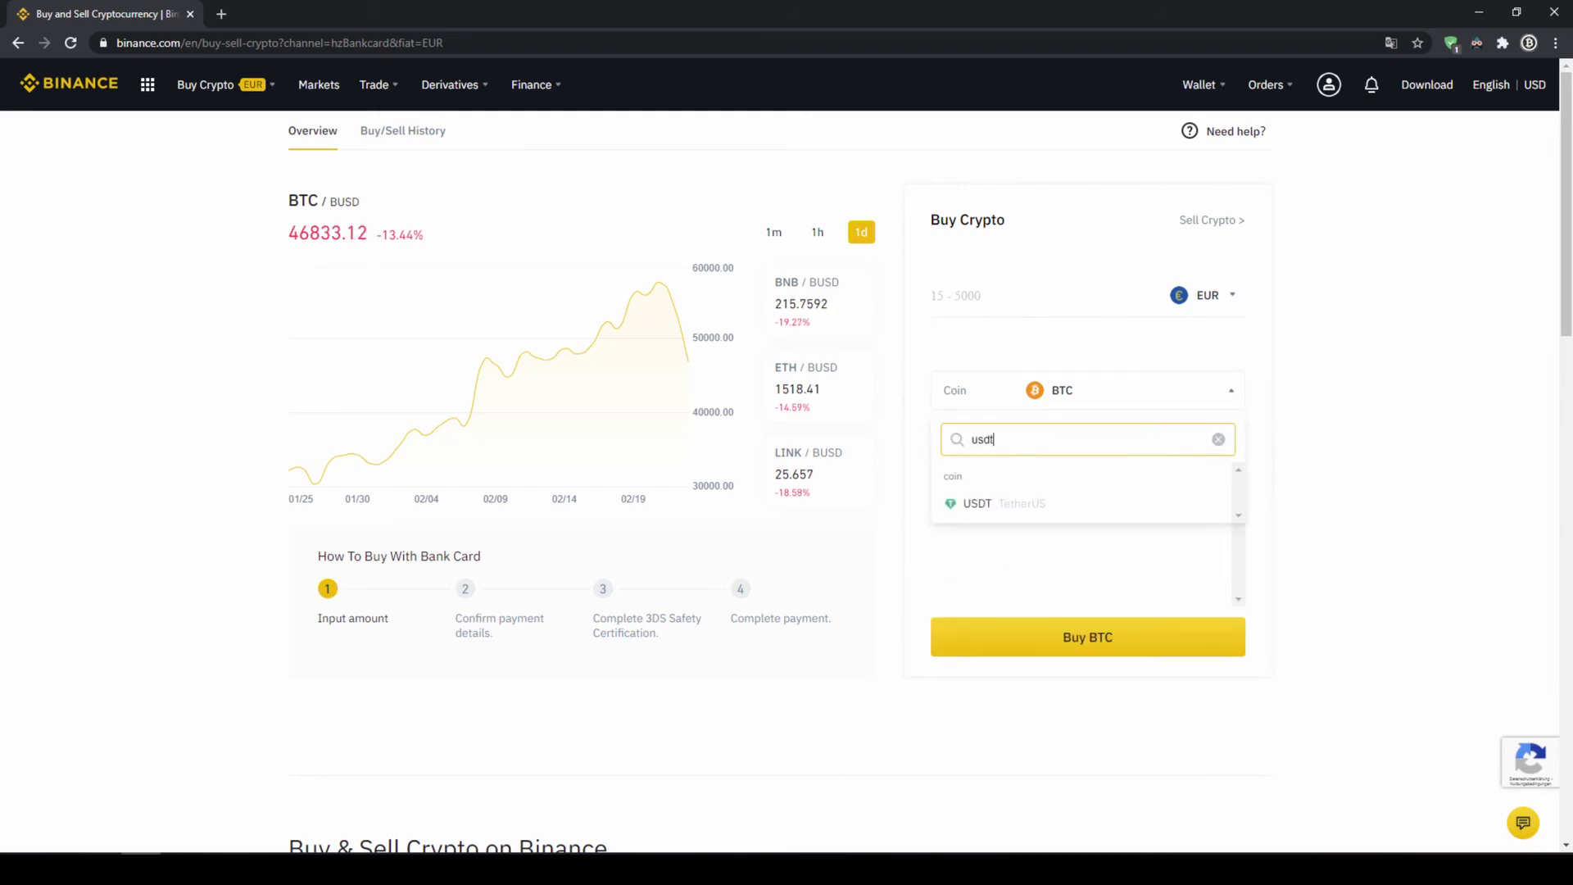
left_click(1015, 504)
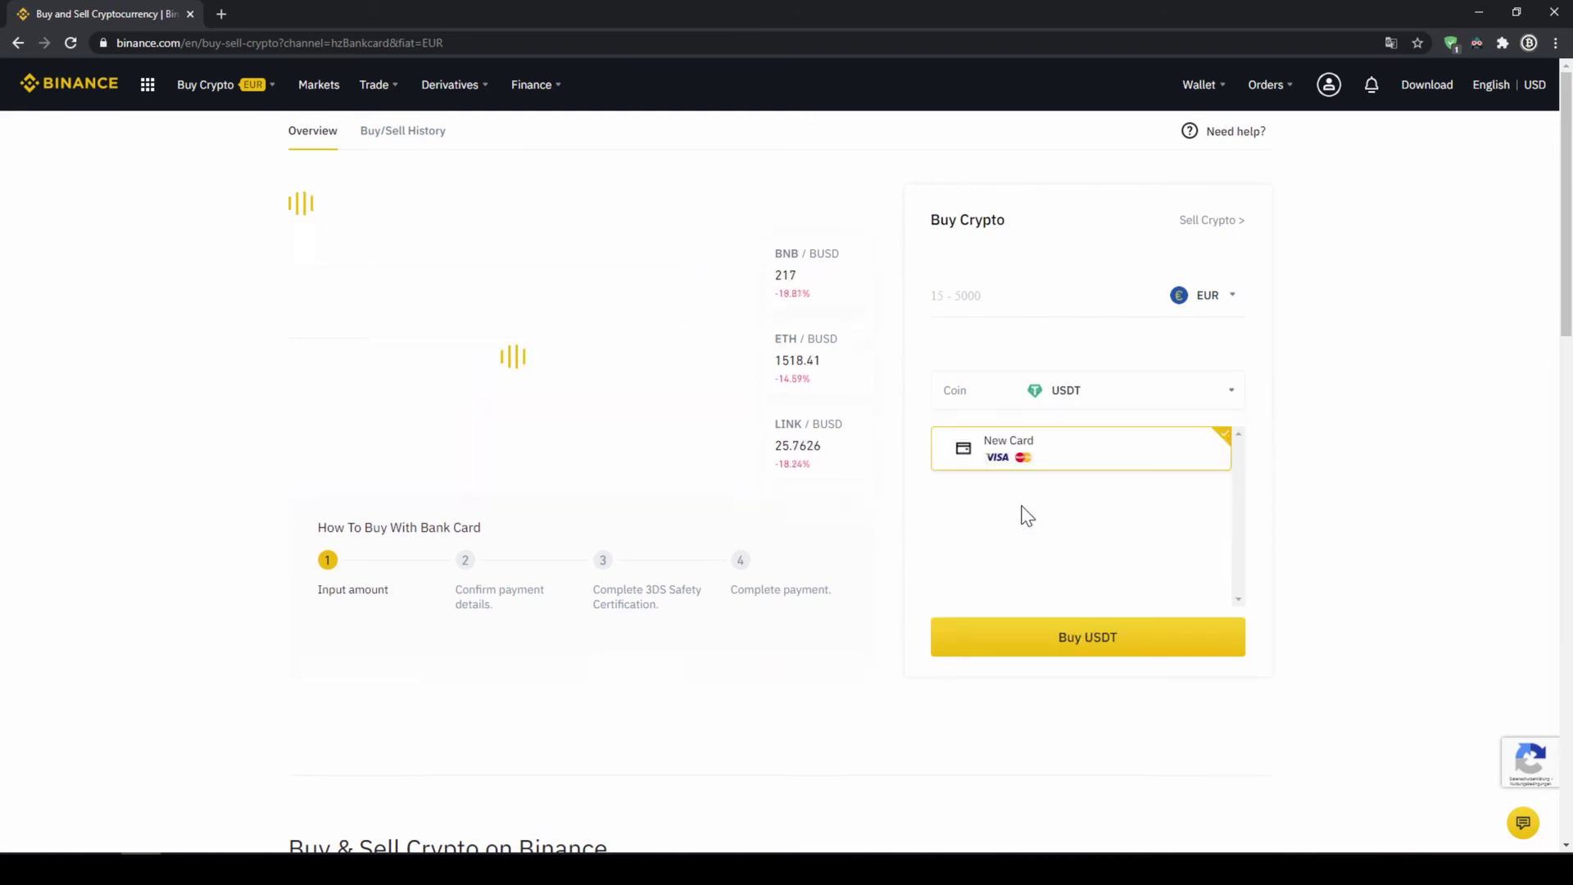
left_click(1017, 318)
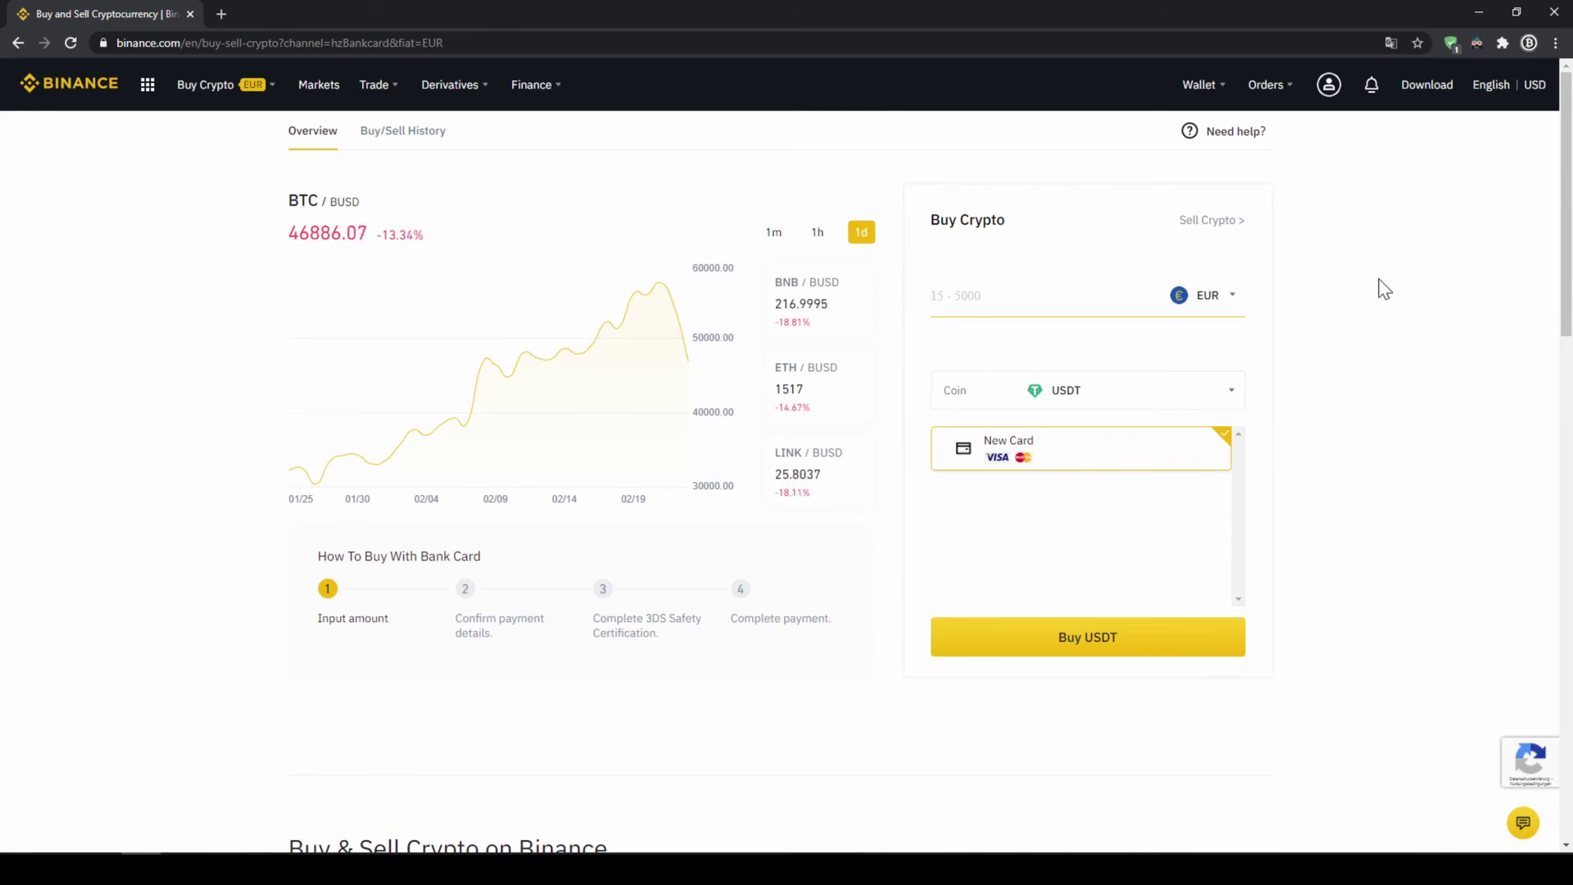
type("500")
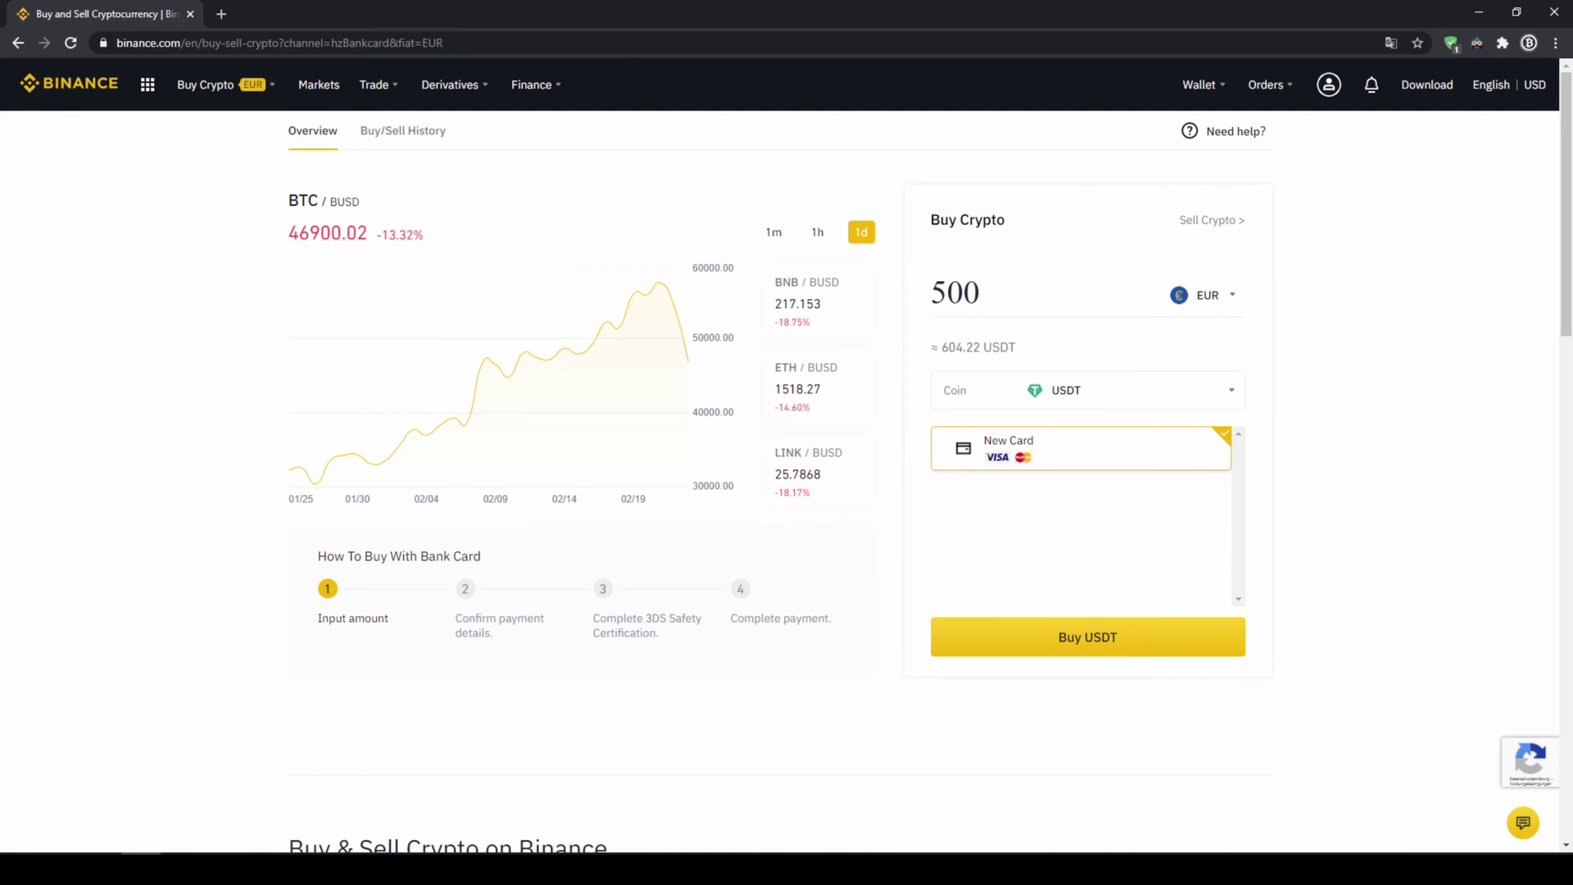
left_click_drag(941, 347, 1000, 347)
left_click(1030, 353)
left_click(1150, 650)
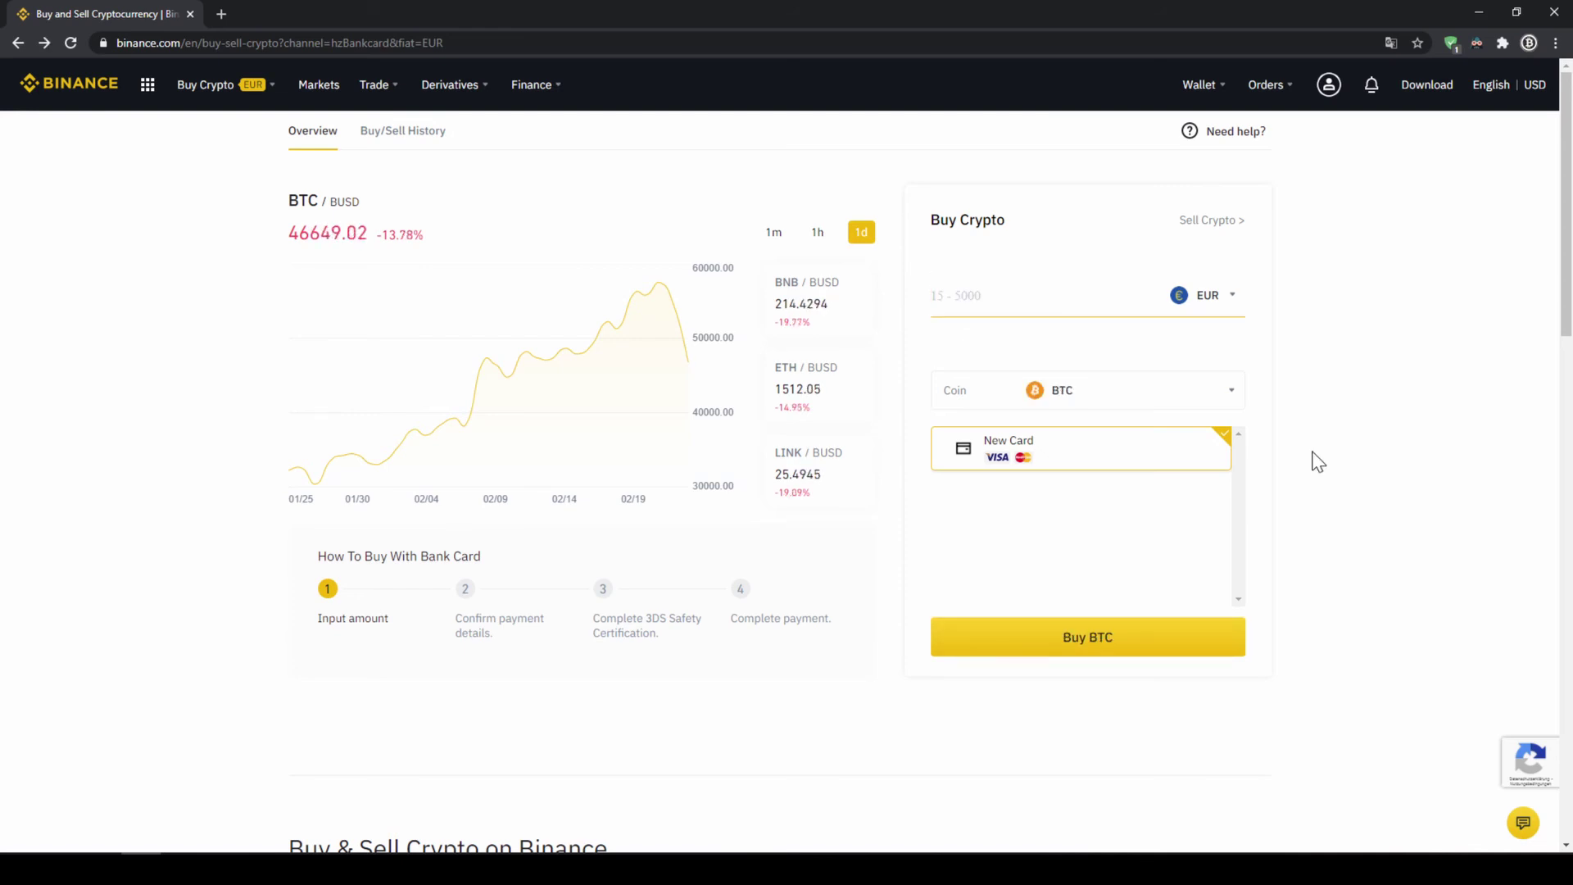
- Return to the Fiat and Spot wallet and highlight the USDT total of 241.46490760
mouse_move(1189, 97)
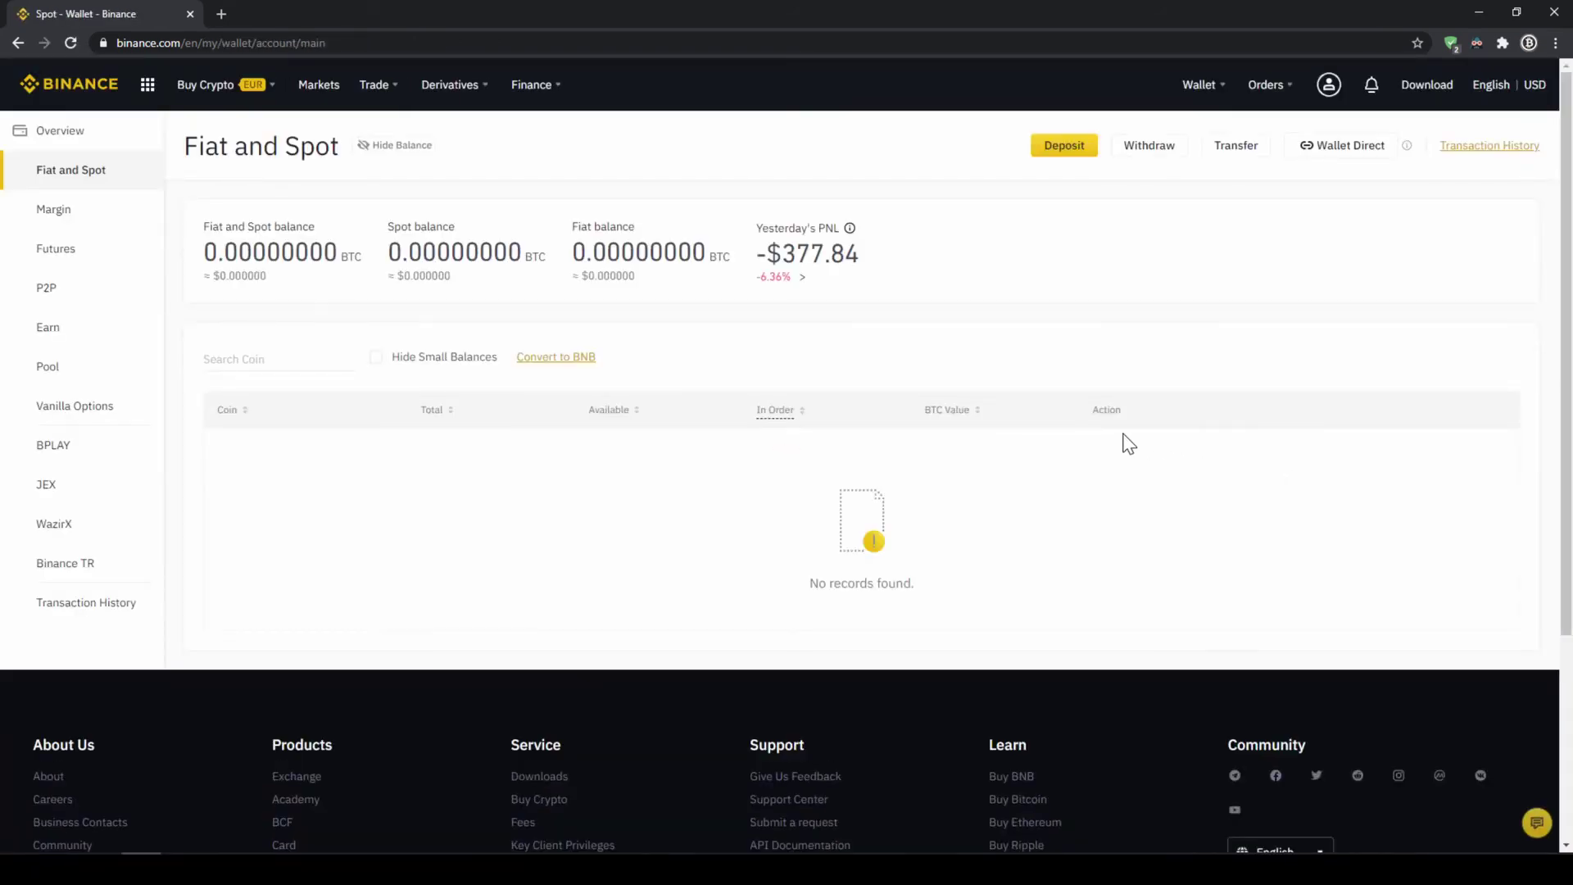
scroll(544, 475, "down", 4)
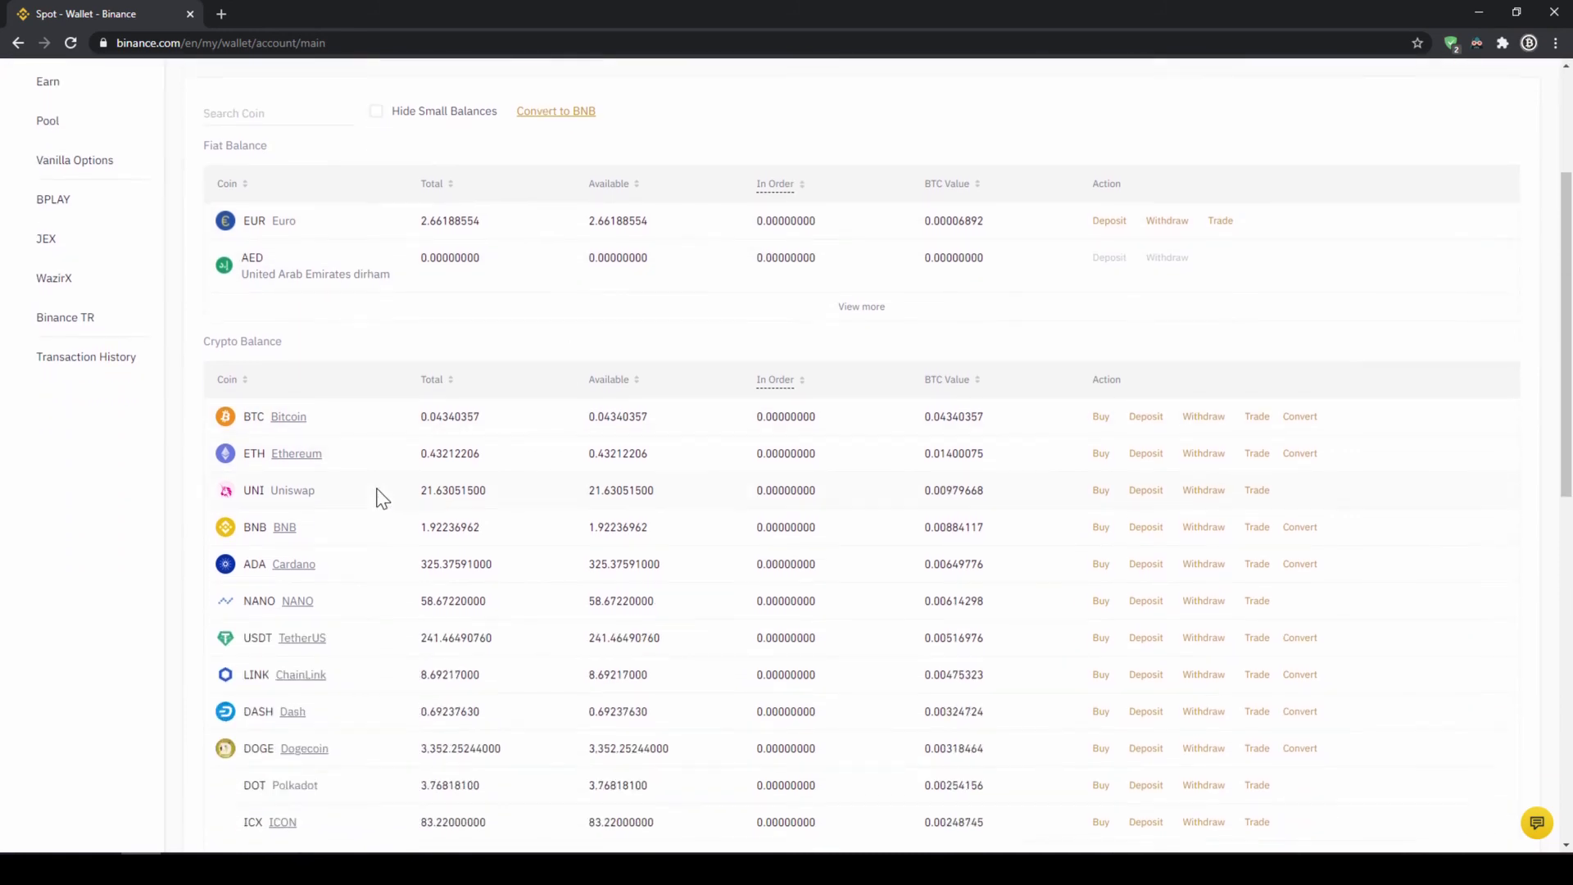
left_click_drag(418, 557, 505, 559)
left_click(503, 560)
scroll(516, 587, "up", 4)
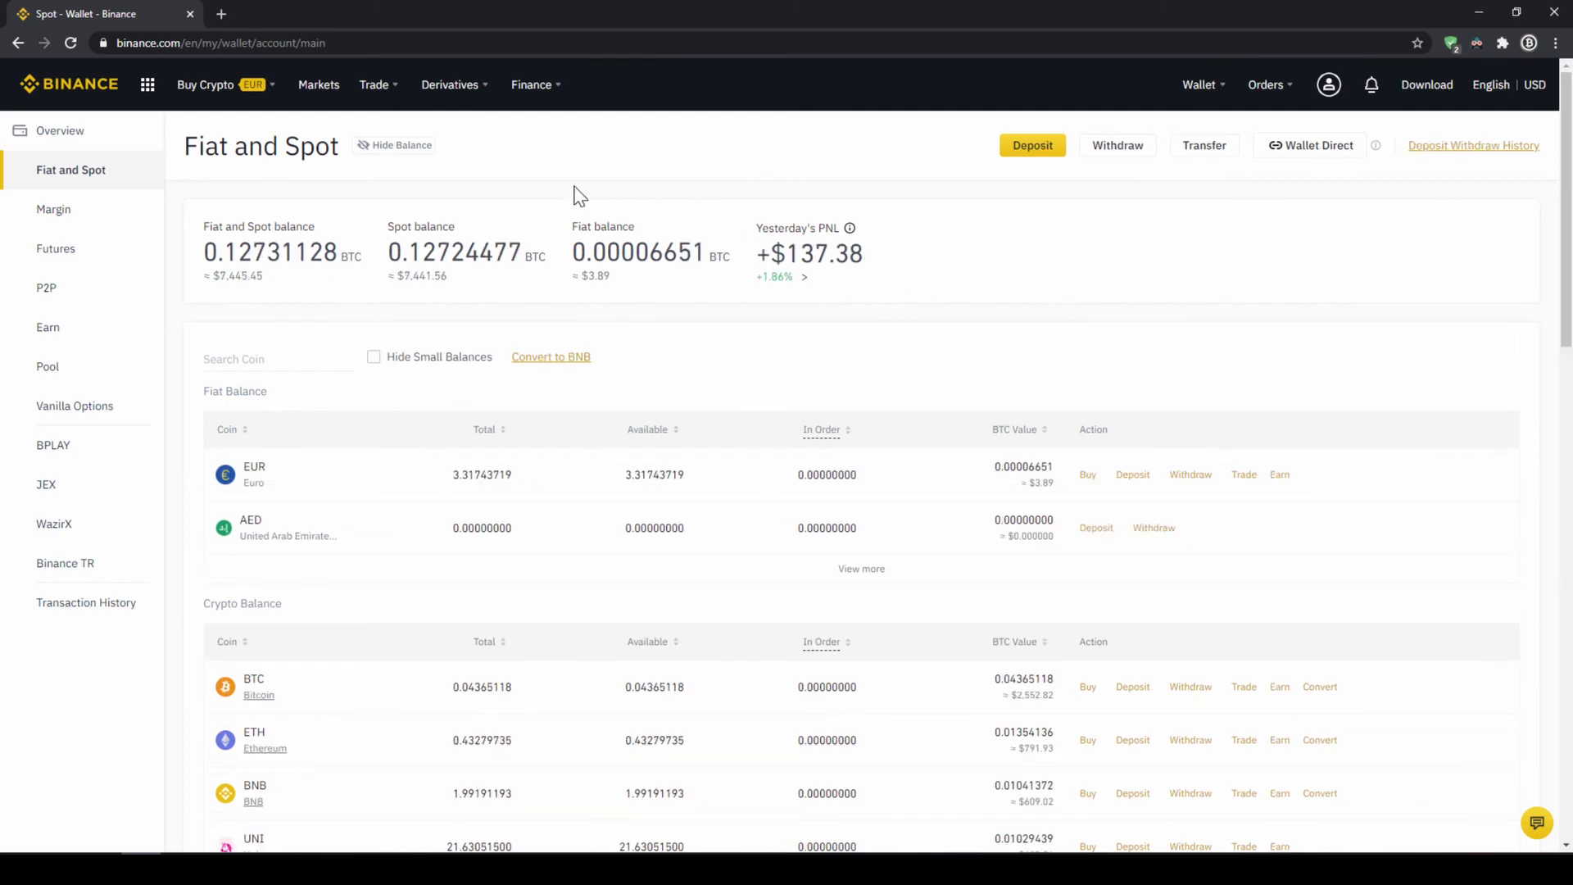
- Filter Markets to FIAT pairs, search 'lrcu', and open the LRC/USDT trading page
left_click(325, 94)
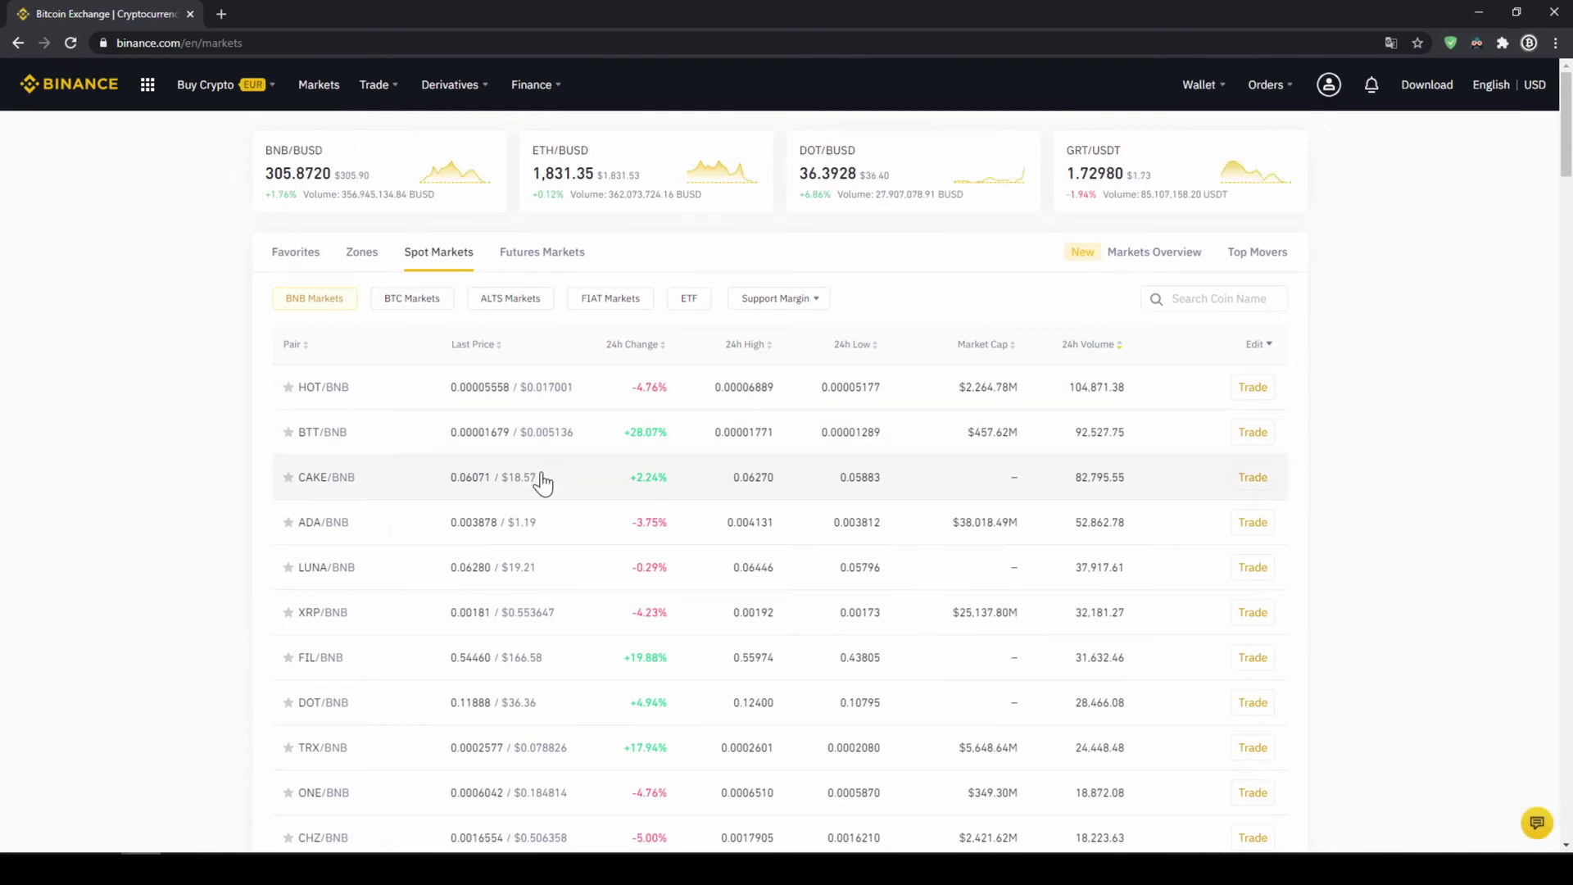
scroll(545, 525, "down", 2)
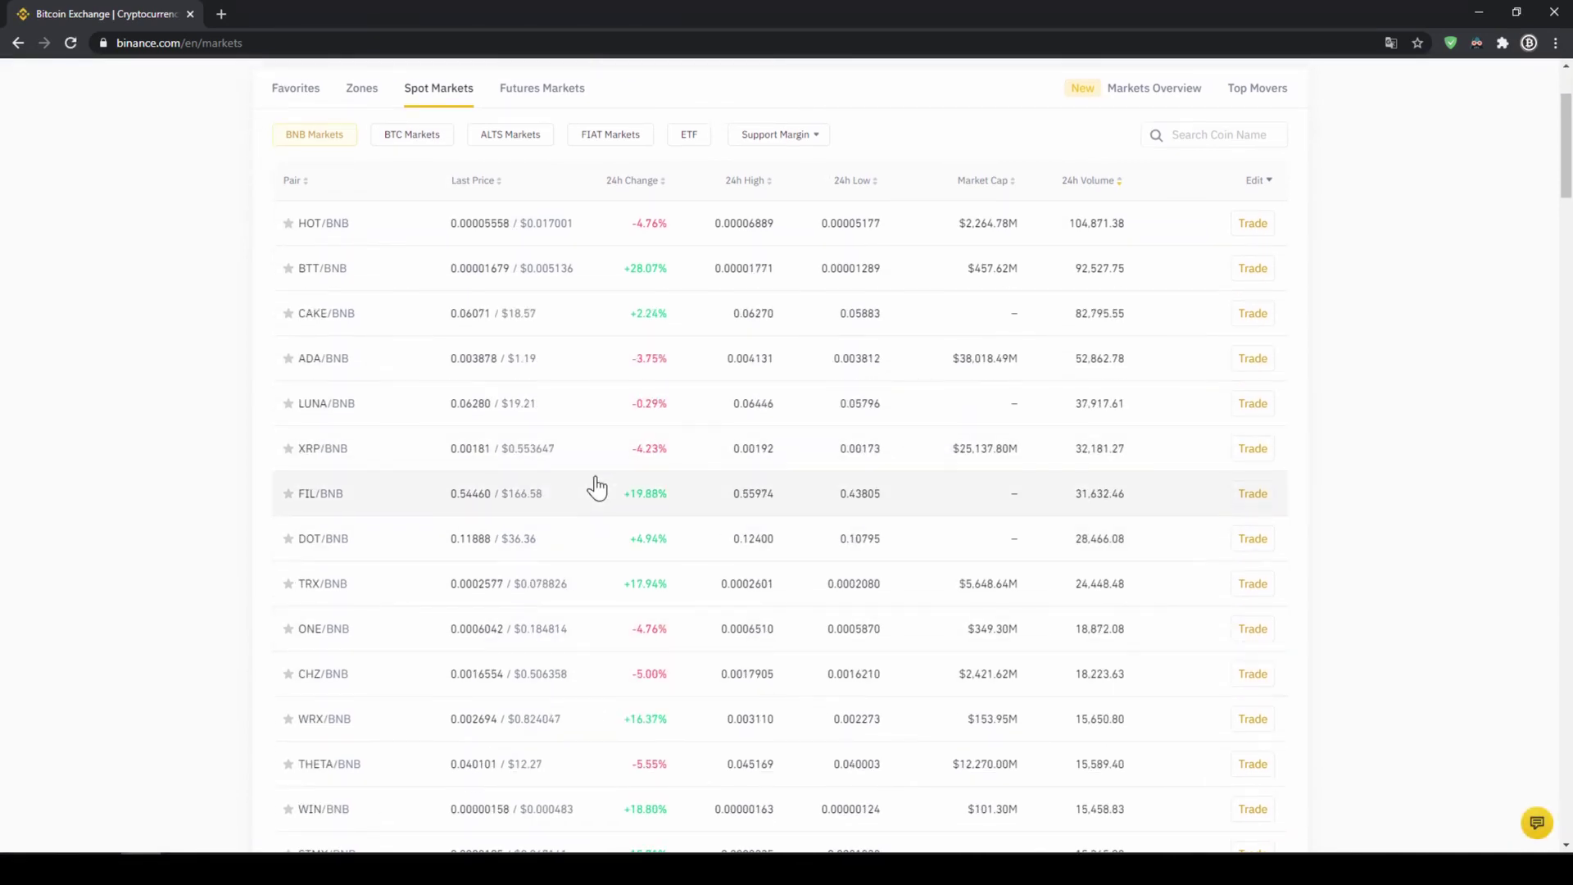
scroll(647, 541, "up", 1)
scroll(648, 541, "up", 1)
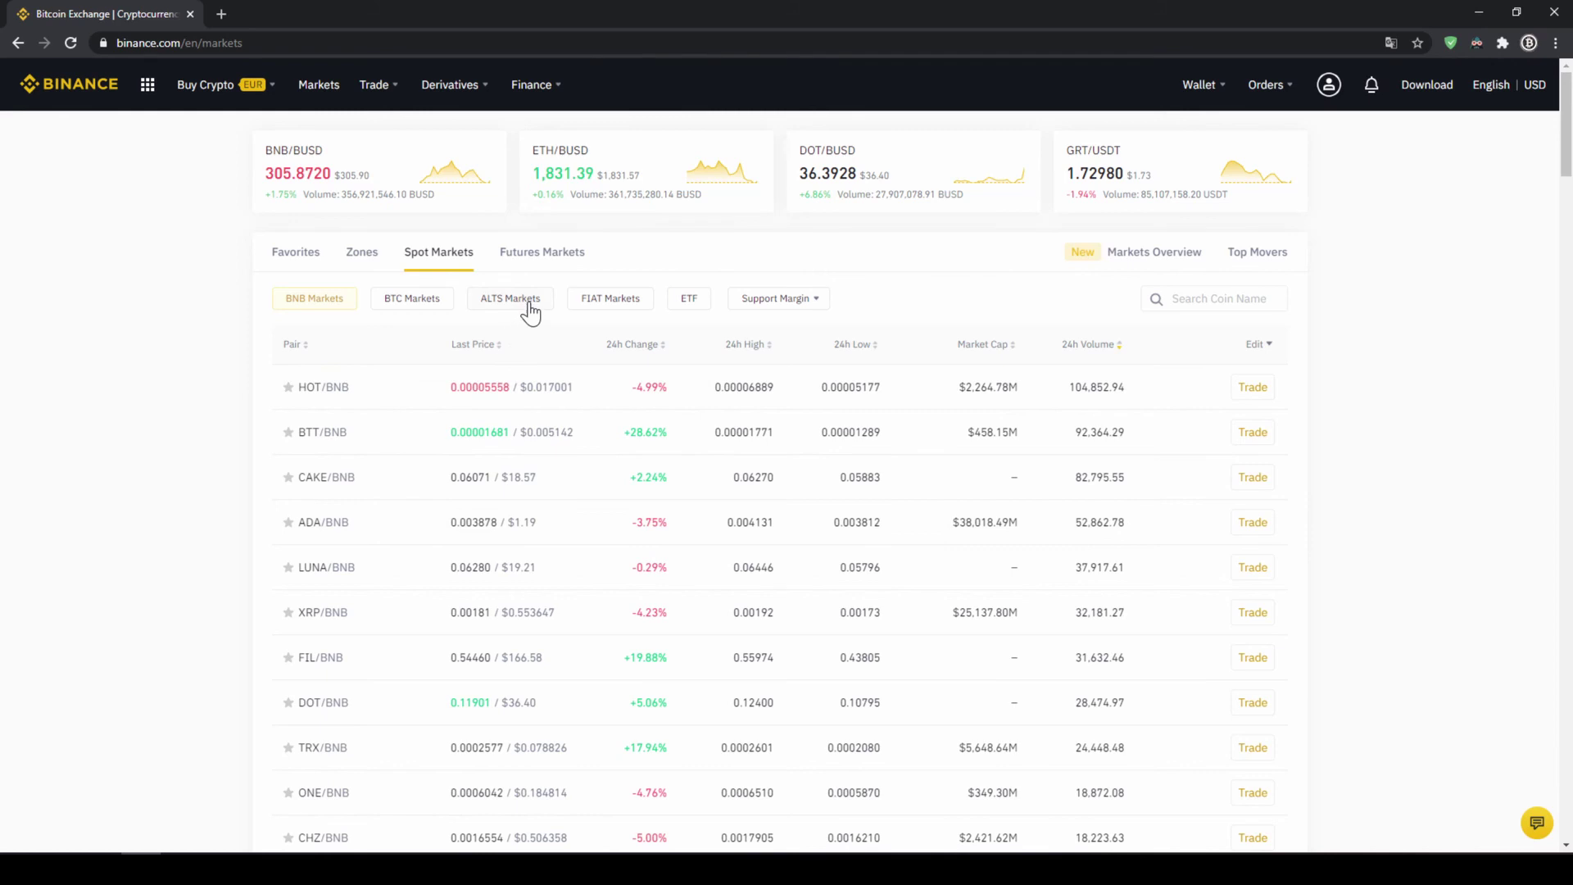
left_click(610, 303)
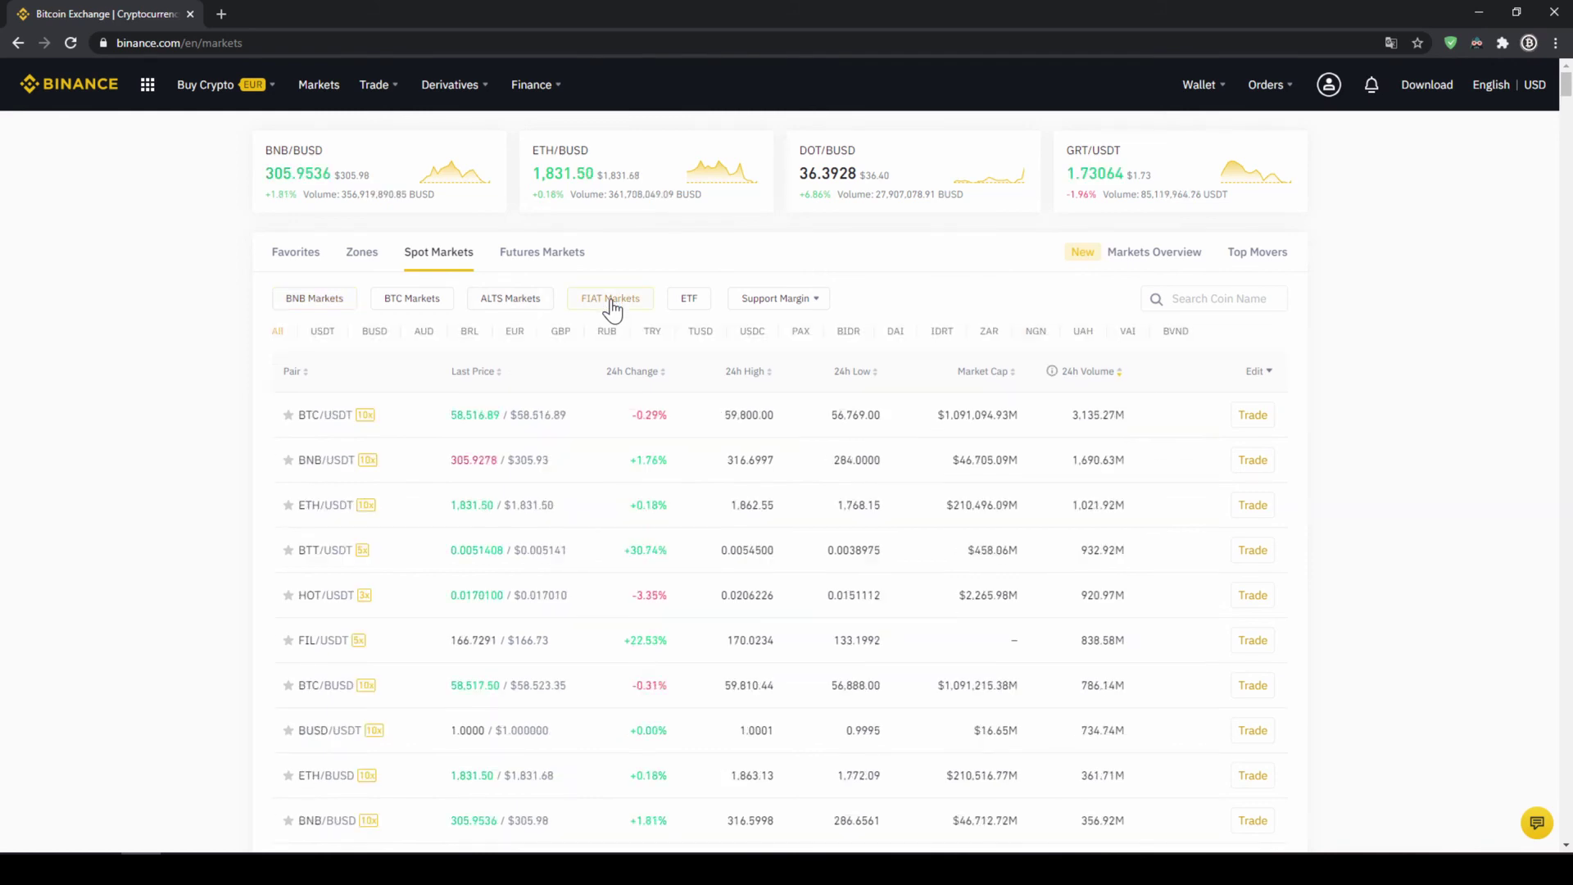
left_click(1162, 298)
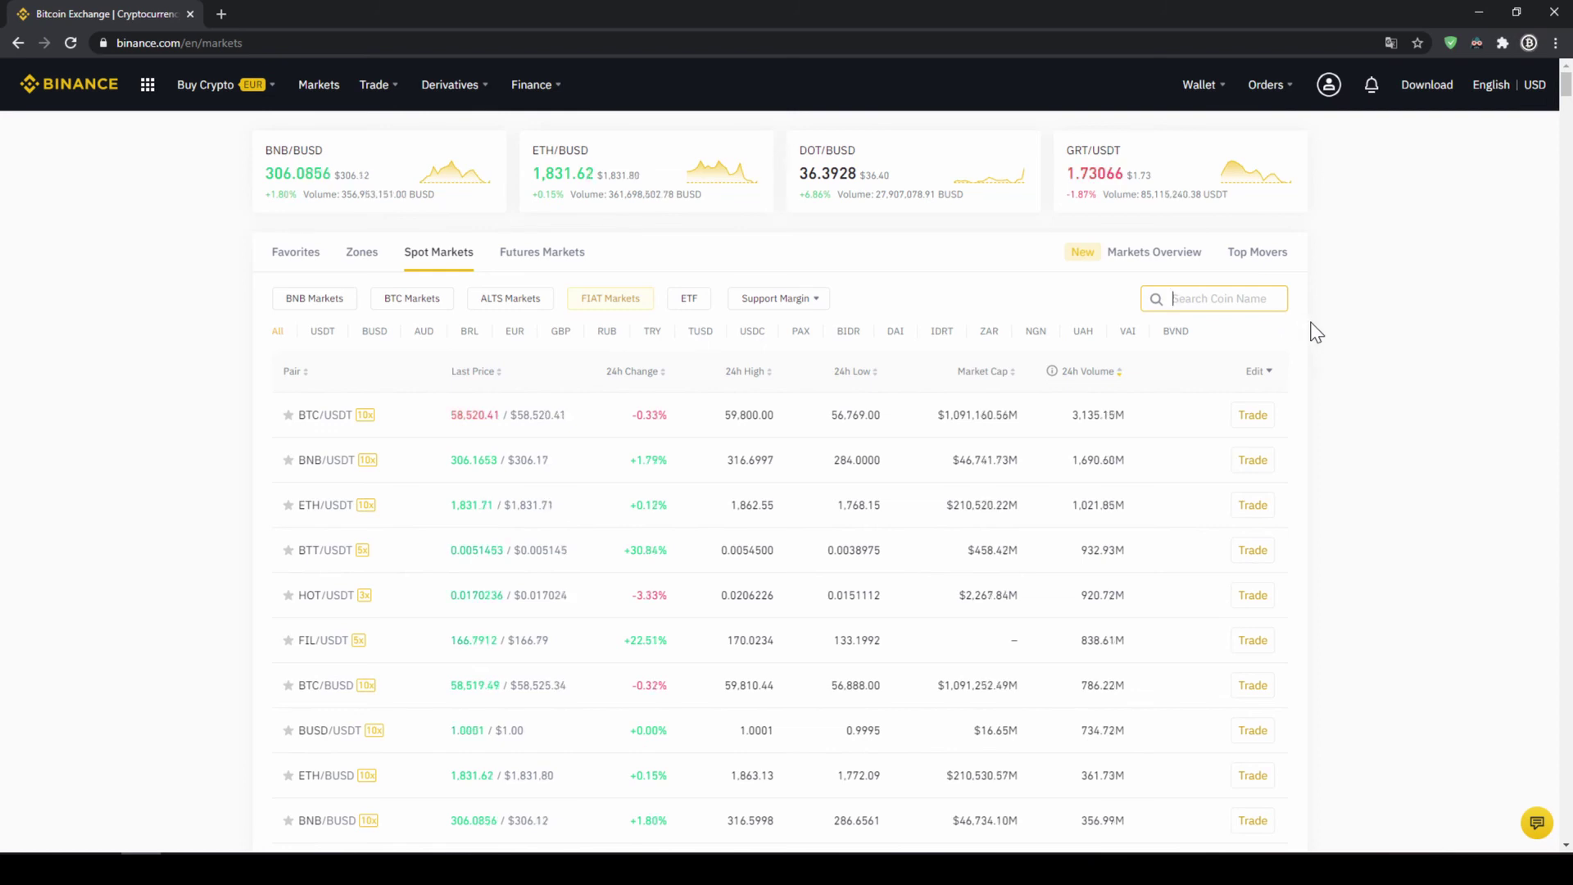
type("lr")
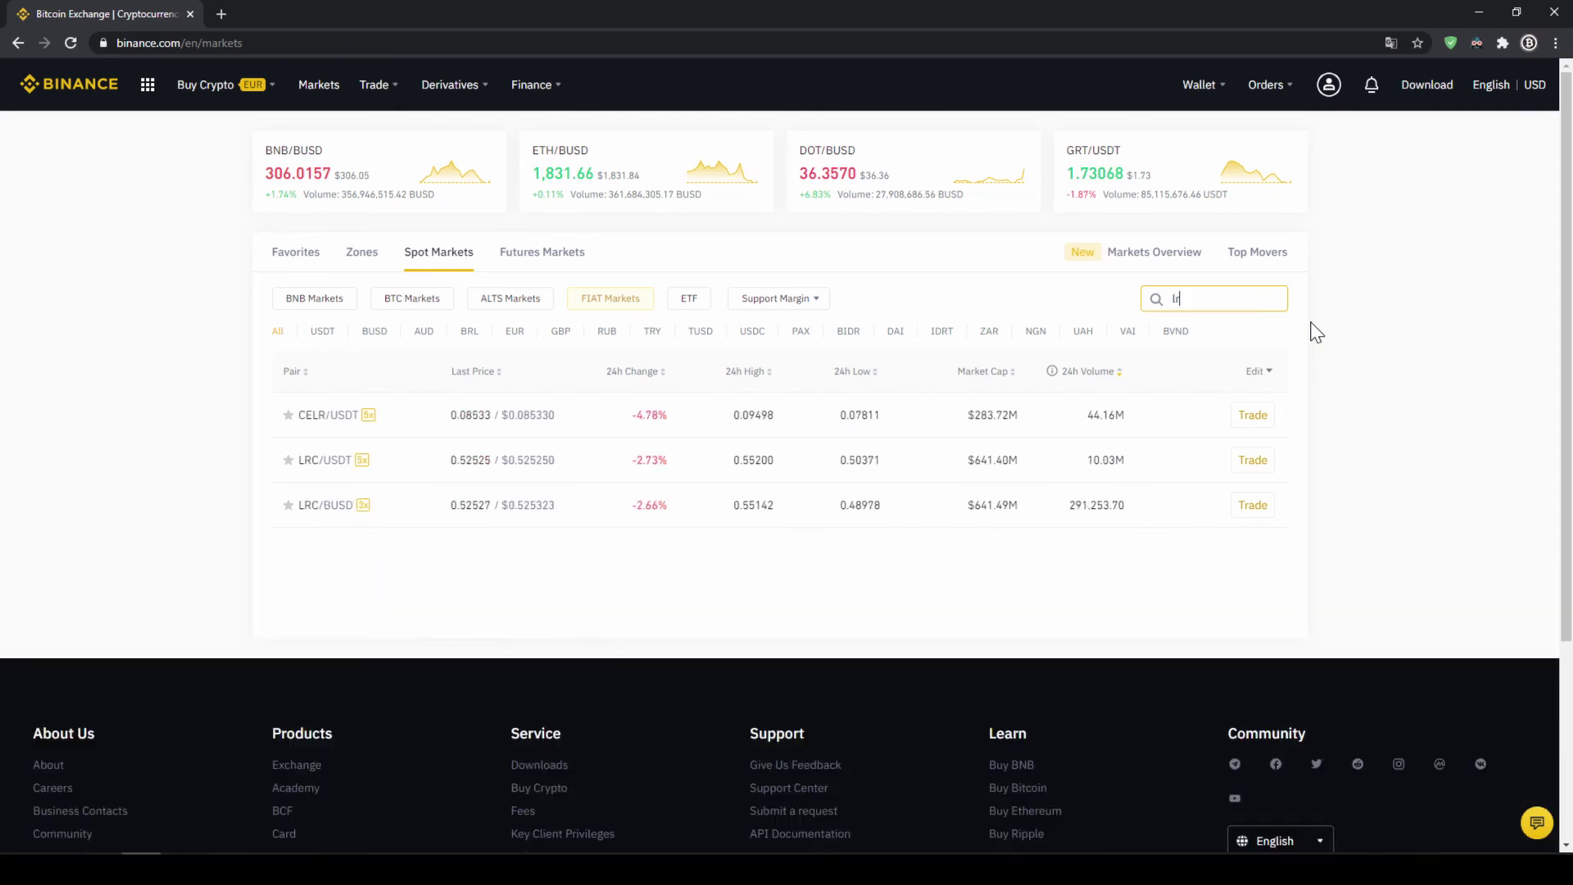
type("cusdt")
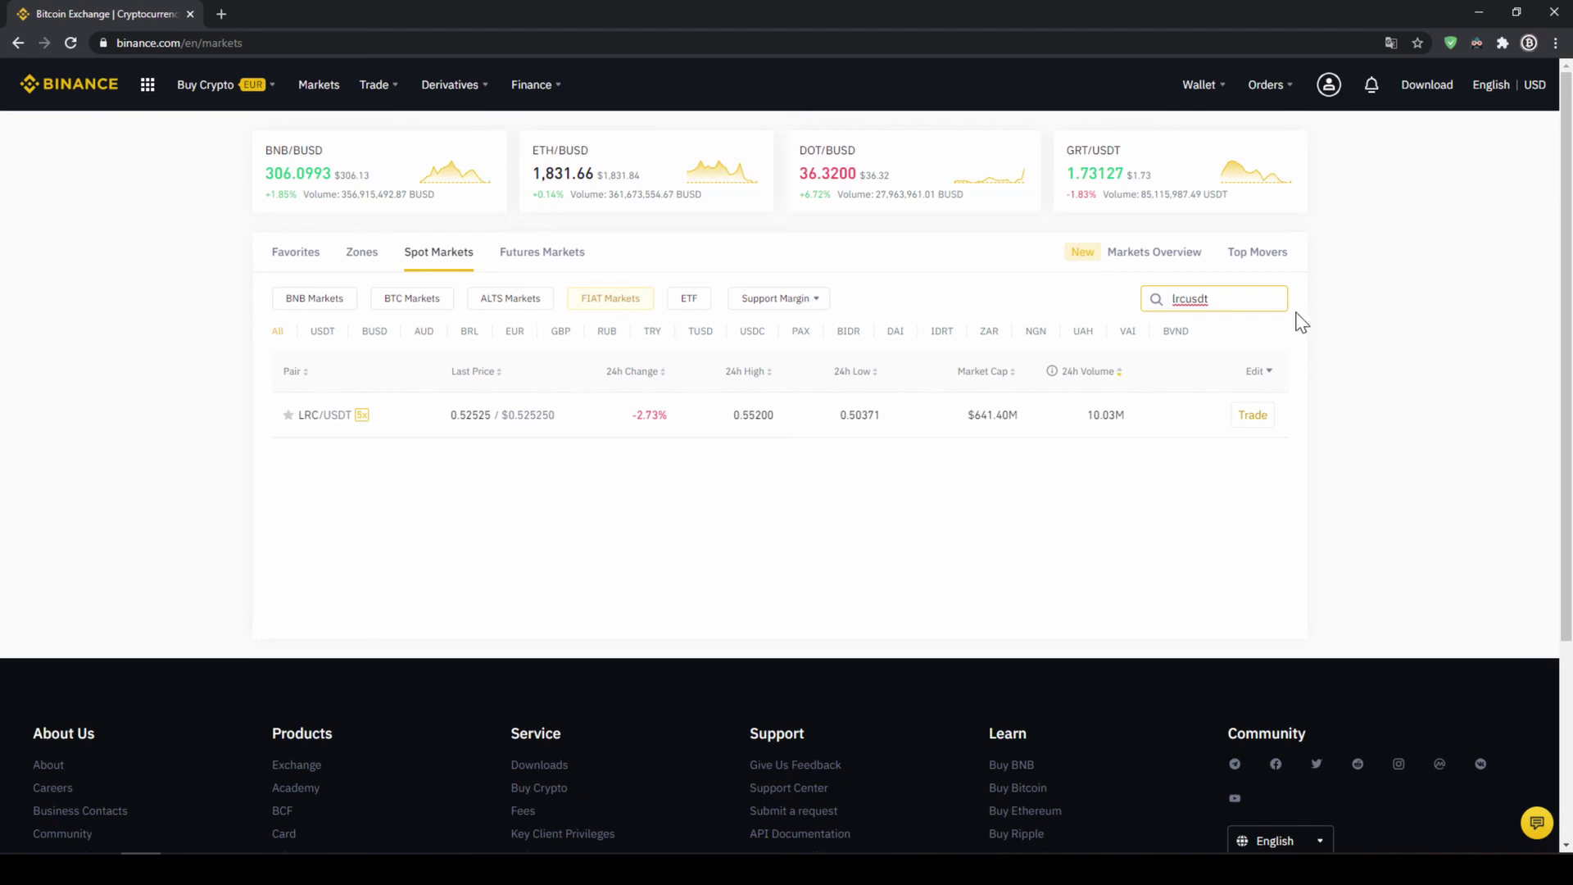
left_click(483, 425)
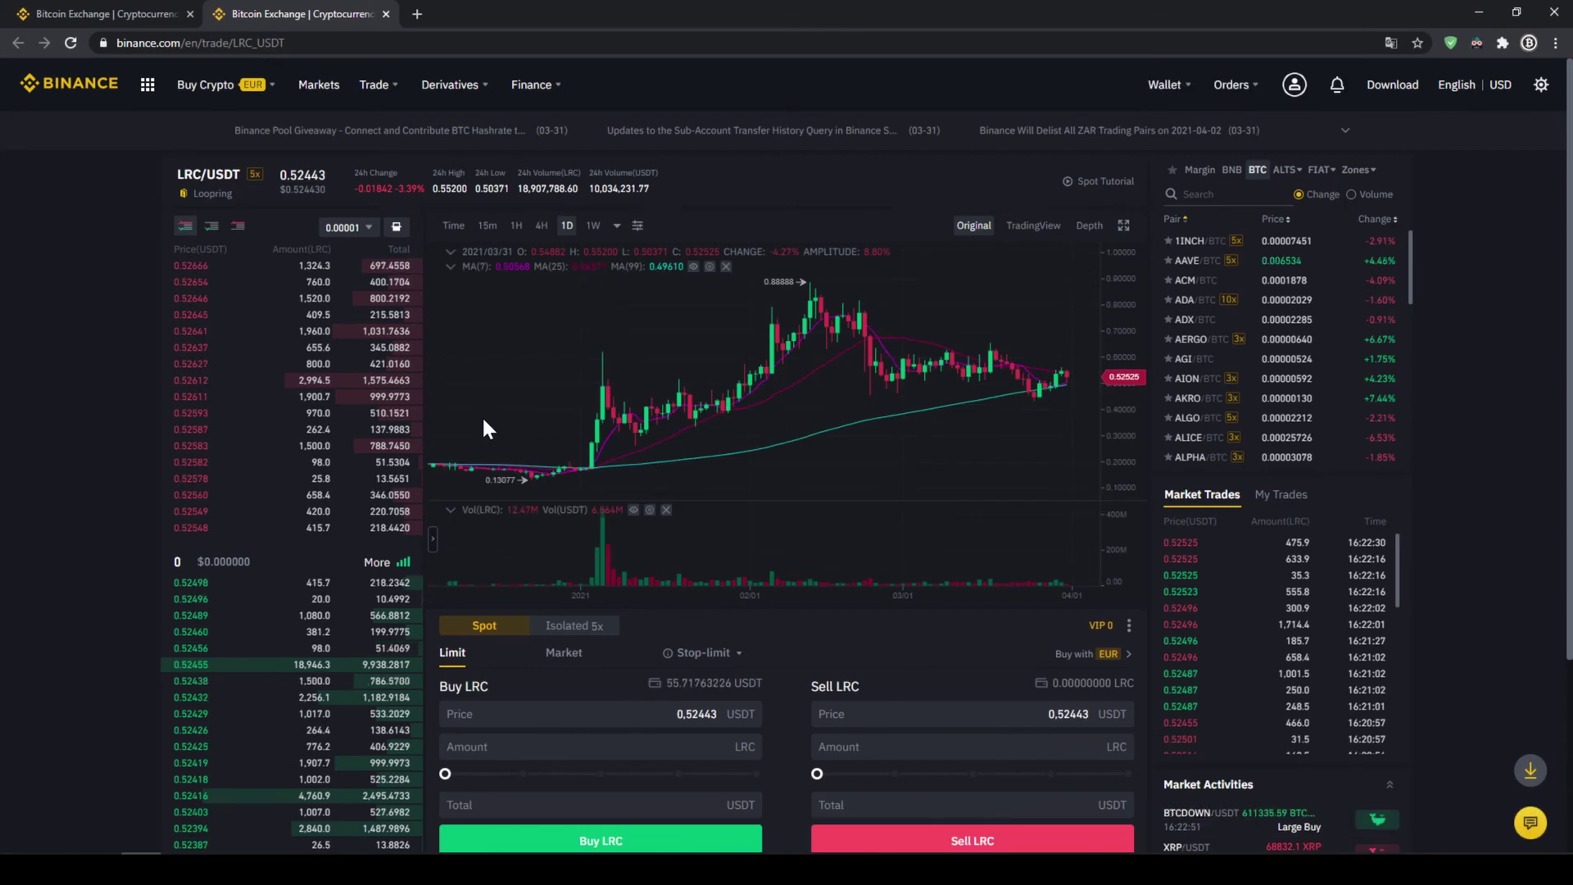
- Select the 0.52443 limit price in the Buy LRC Price field, tabbing to Amount and back
mouse_move(404, 363)
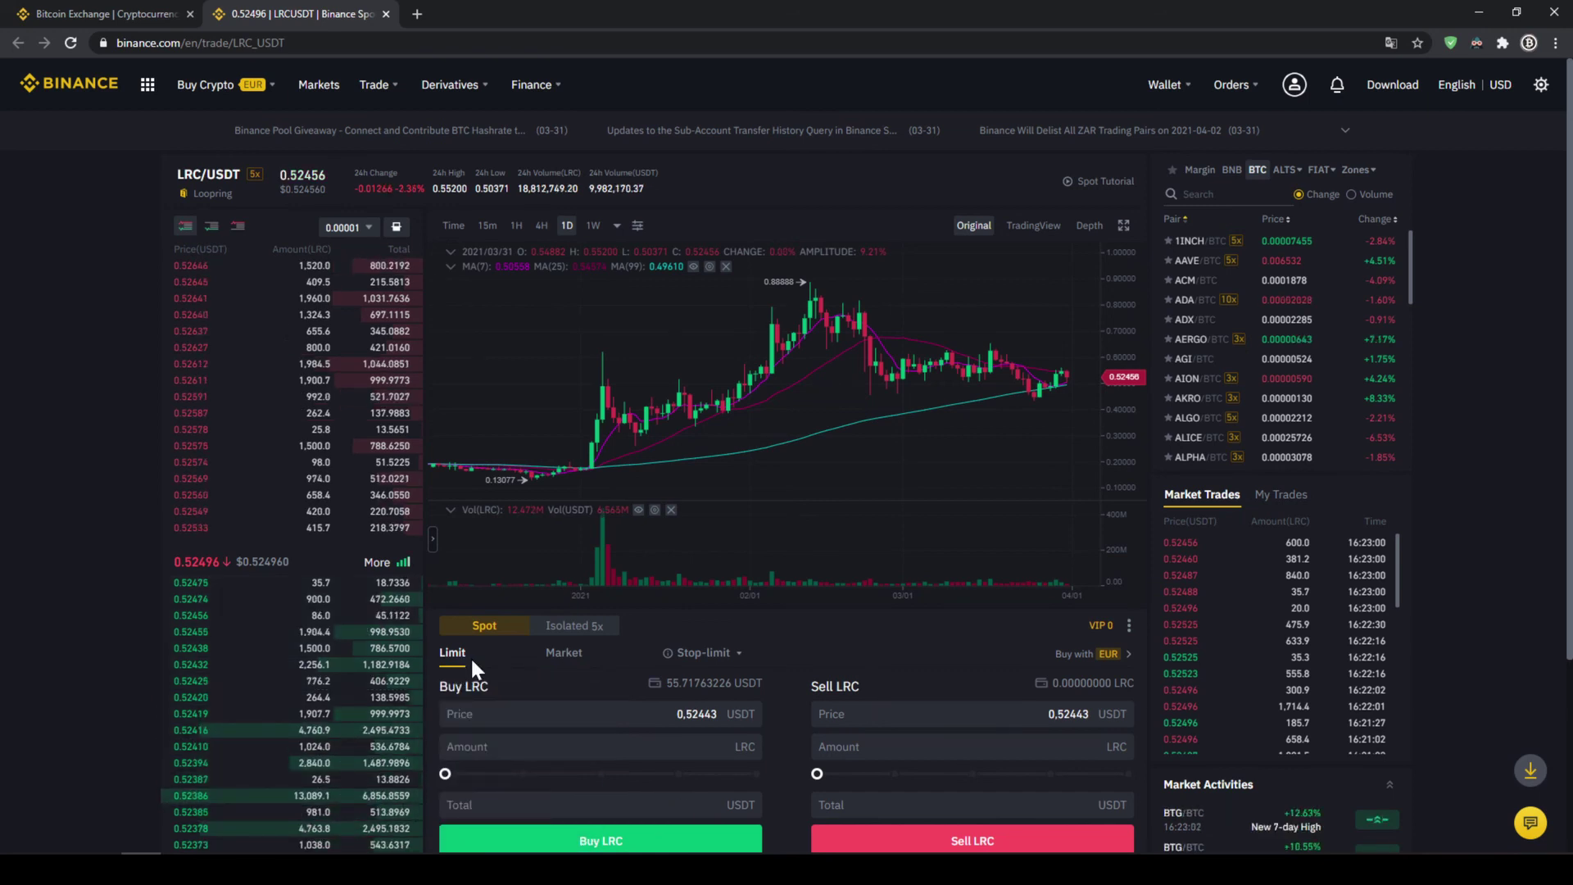
left_click(541, 714)
double_click(734, 709)
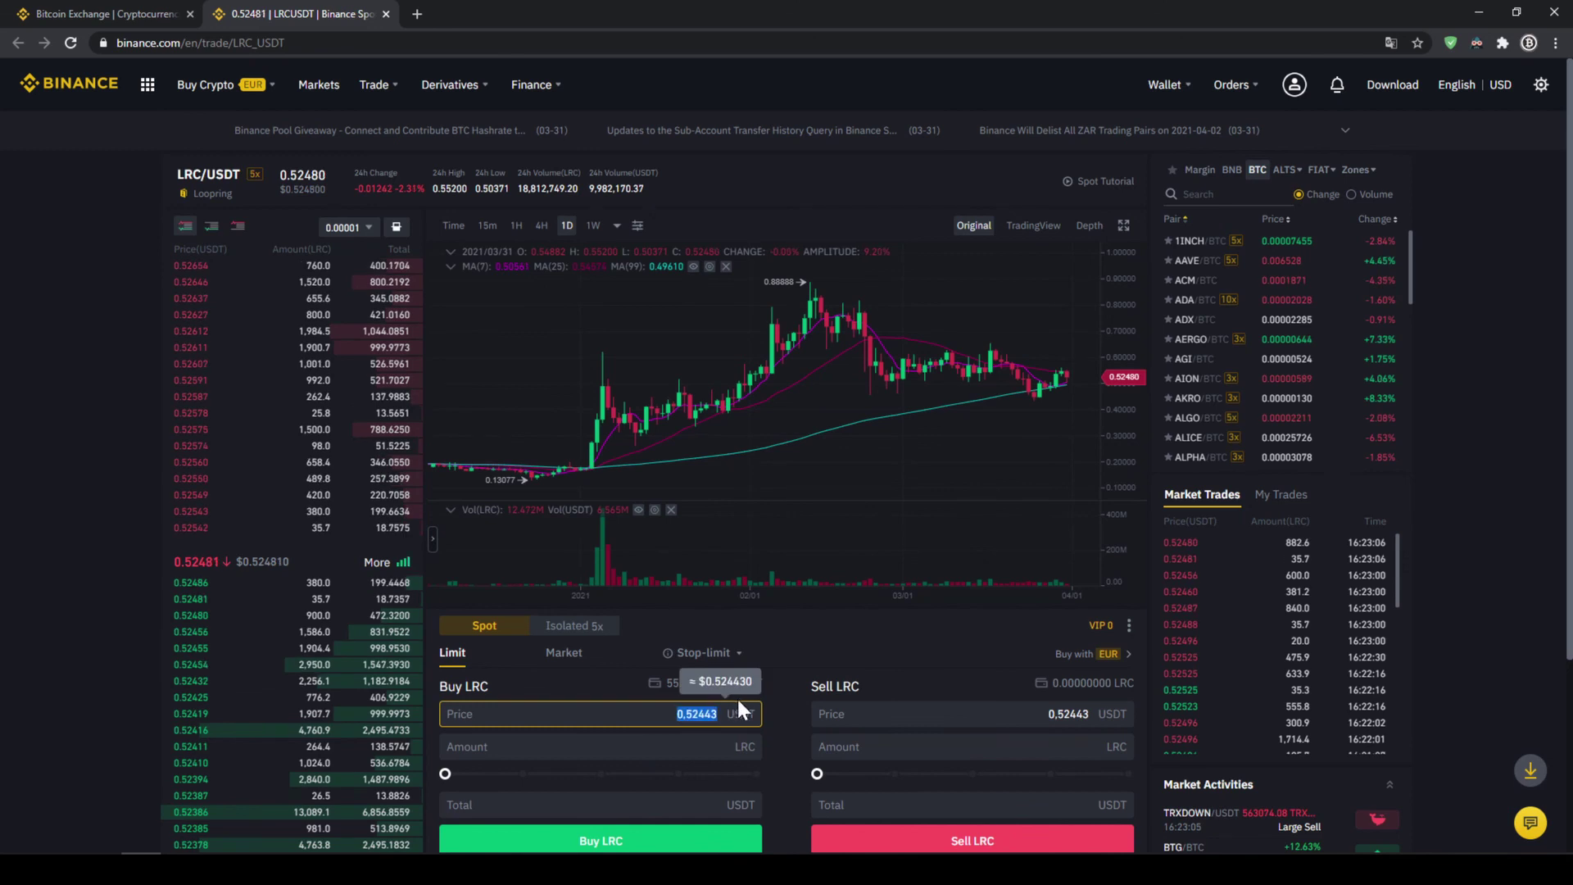
key("Tab")
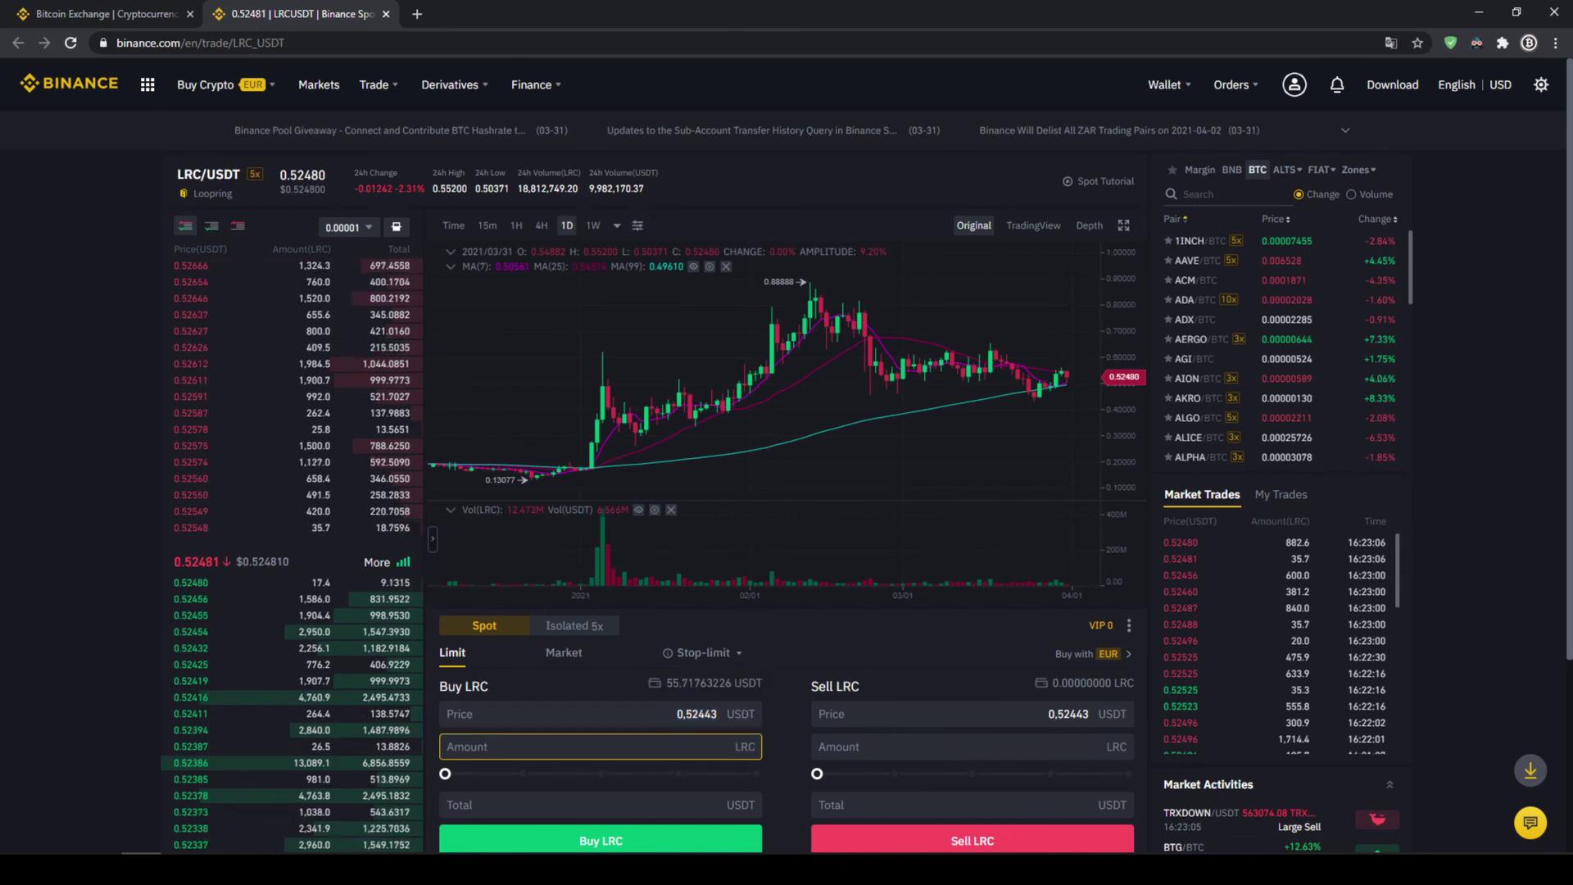
left_click(688, 715)
double_click(726, 716)
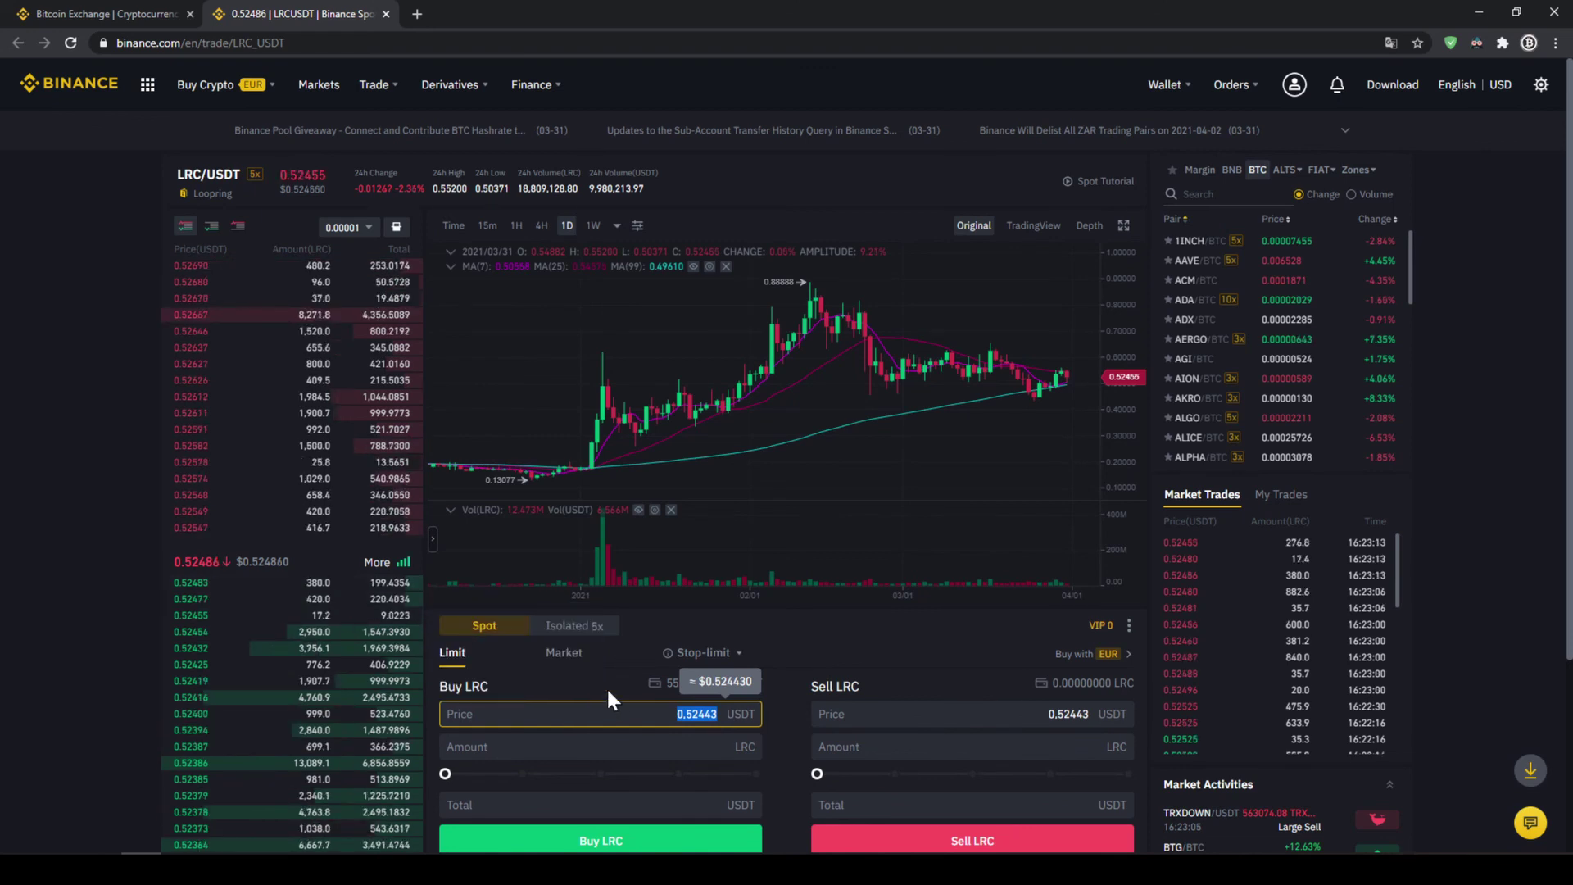
- Switch Buy LRC to a market order at 100% of the balance, totaling 55.687646 USDT
left_click(557, 655)
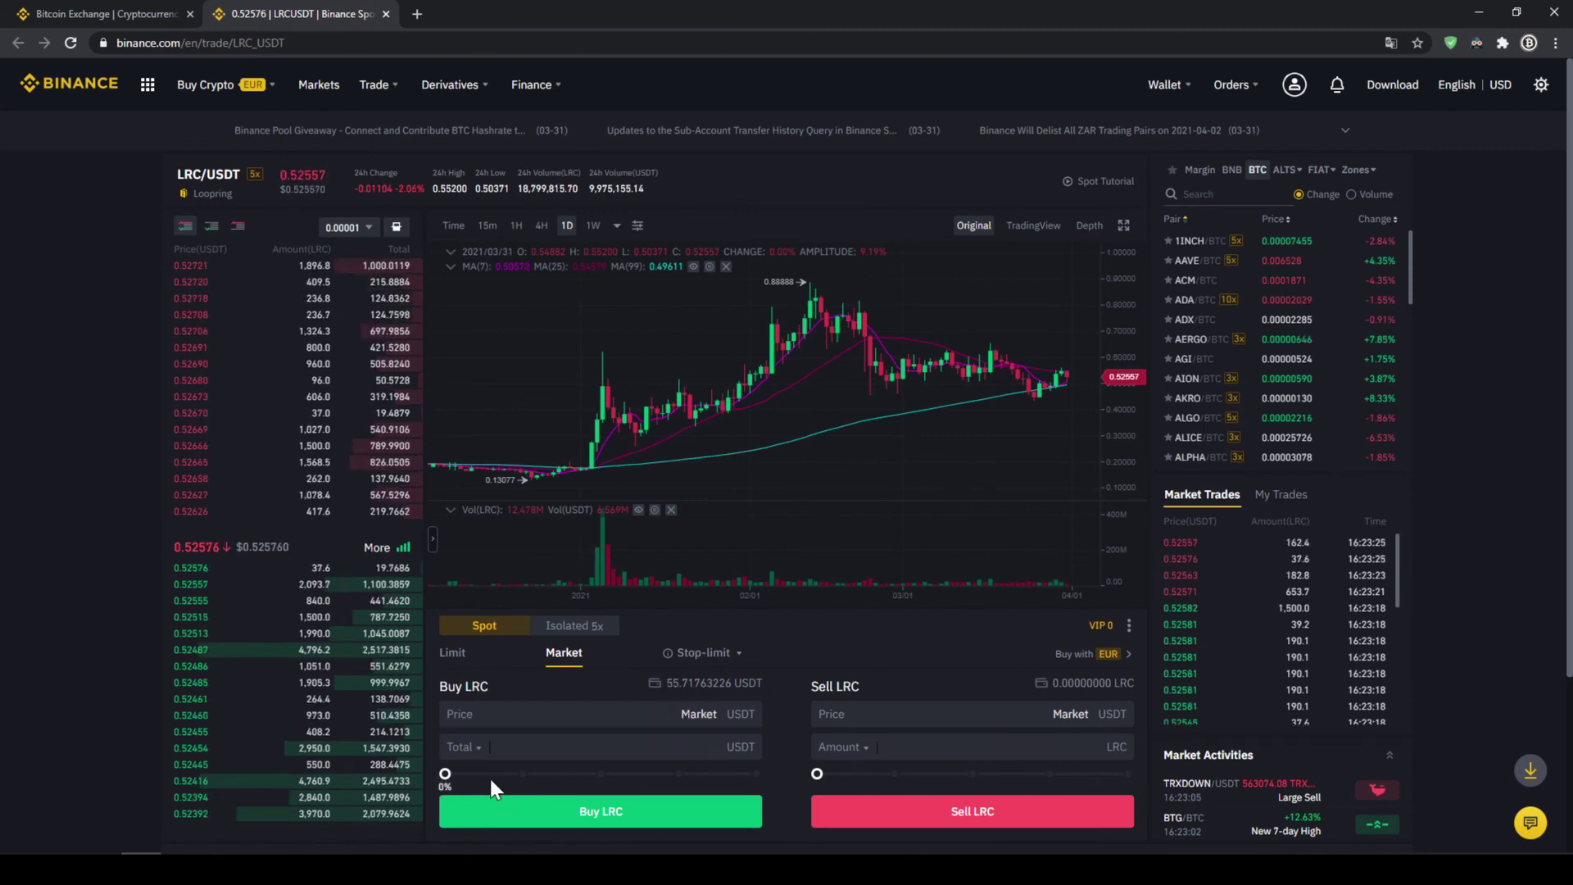
left_click_drag(445, 773, 632, 770)
double_click(692, 746)
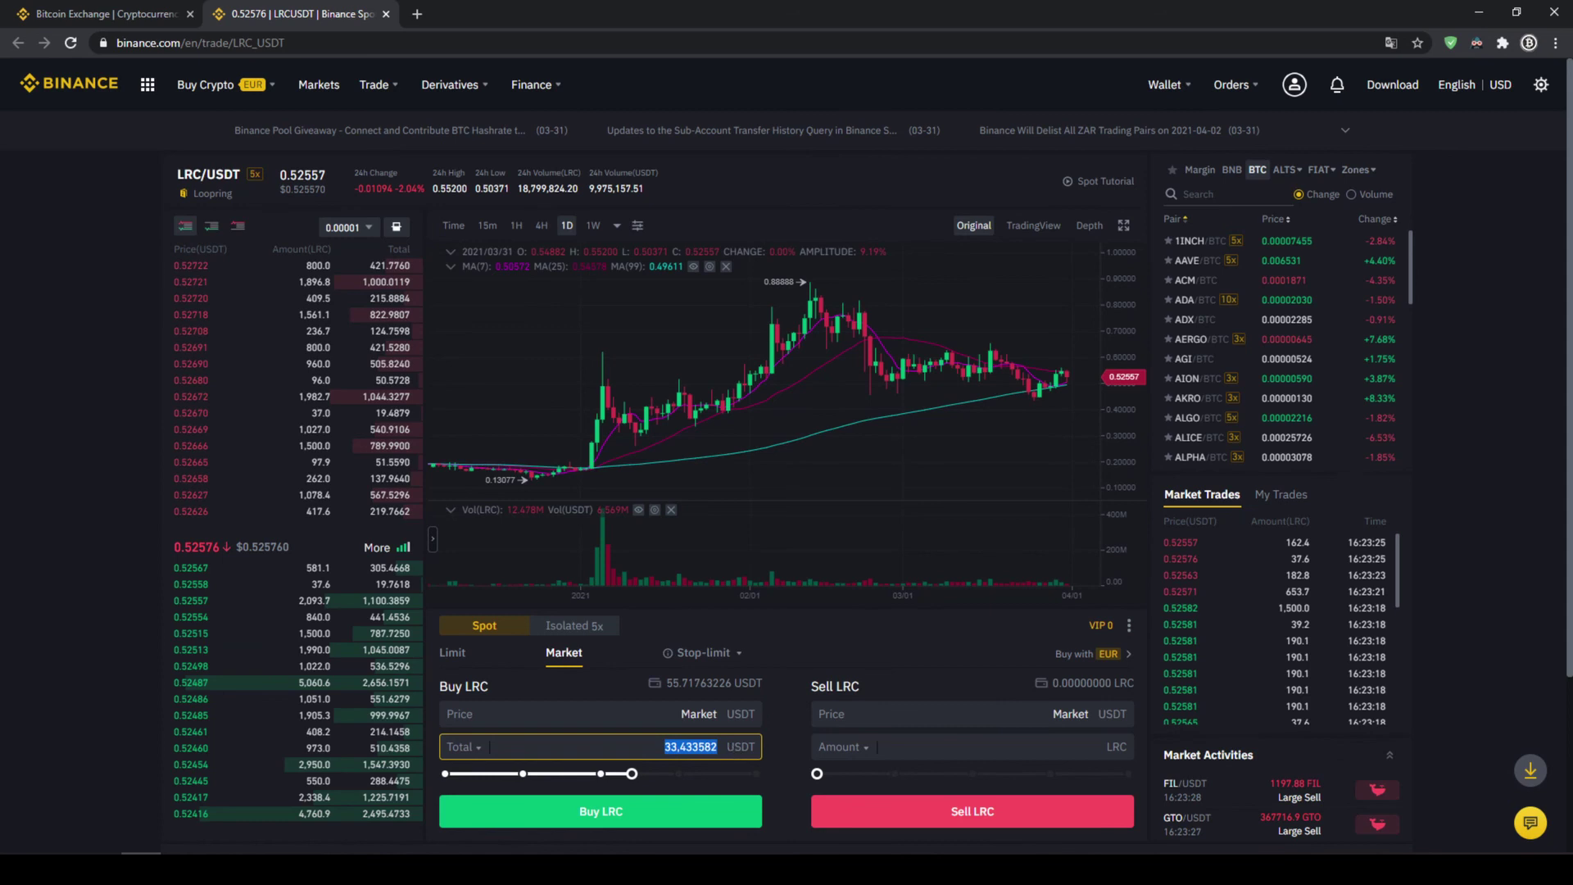
left_click(686, 747)
left_click_drag(632, 773, 755, 772)
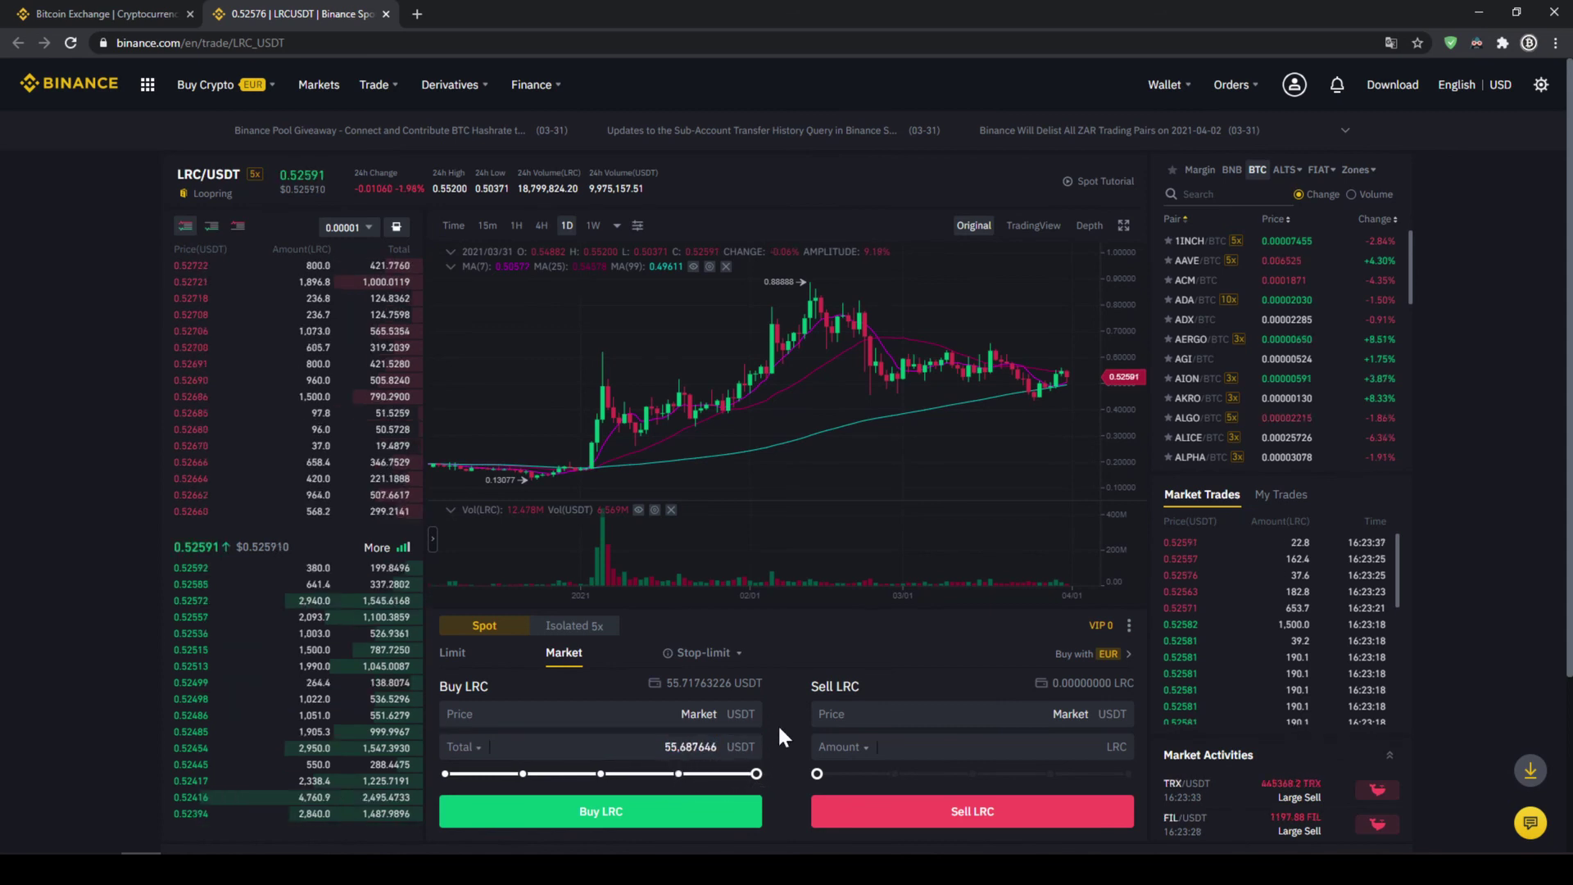